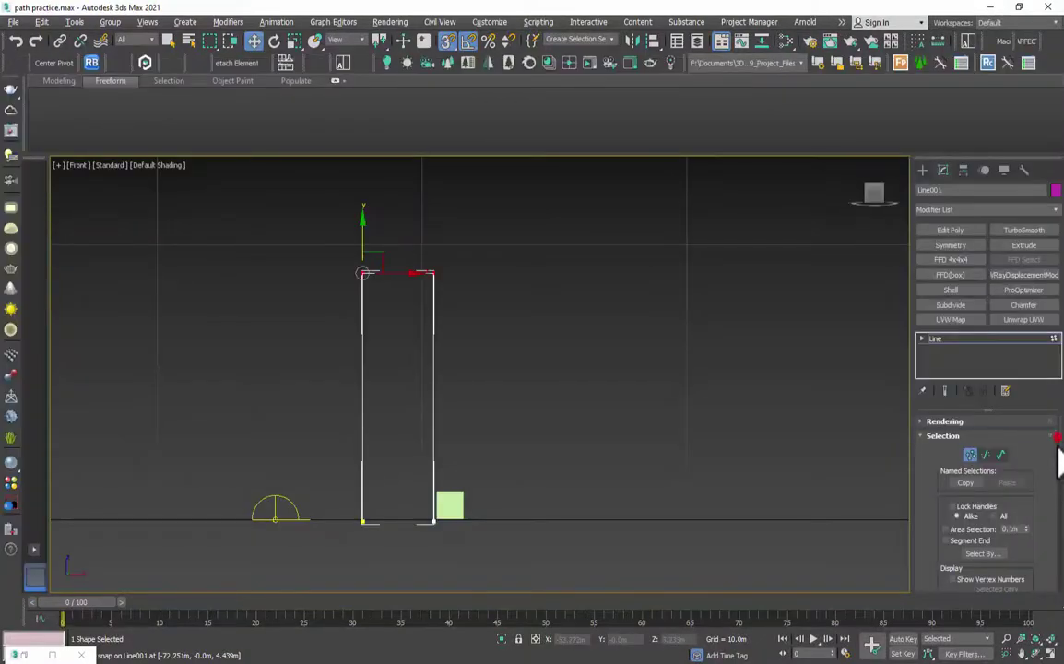
- Fillet the two upper corner vertices of the line until they form a semicircular arch top
scroll(1058, 457, "down", 5)
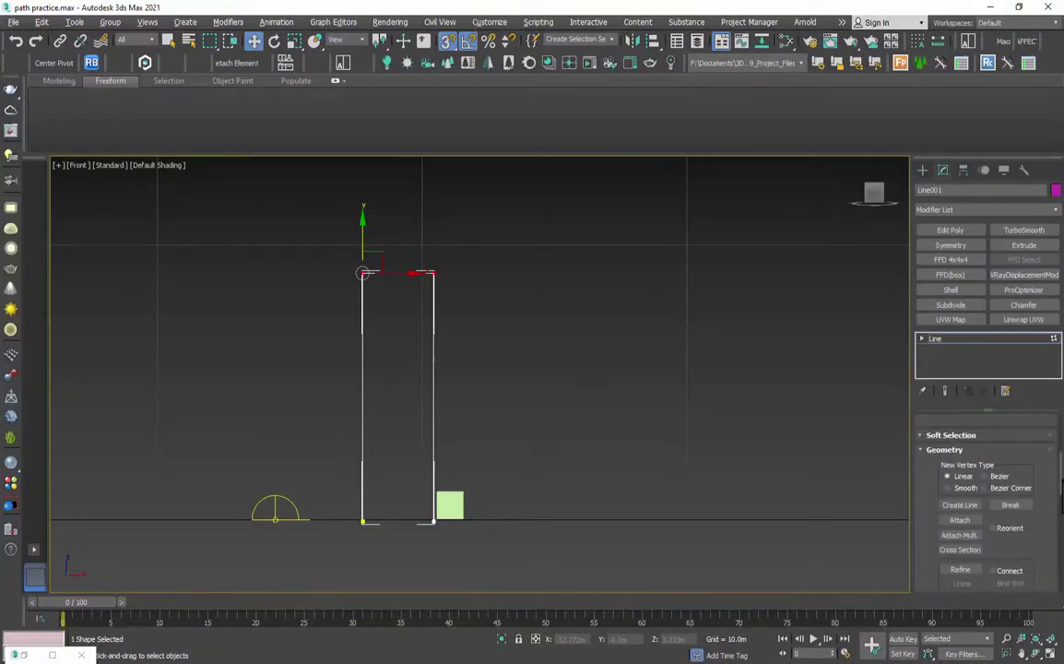
scroll(986, 502, "down", 5)
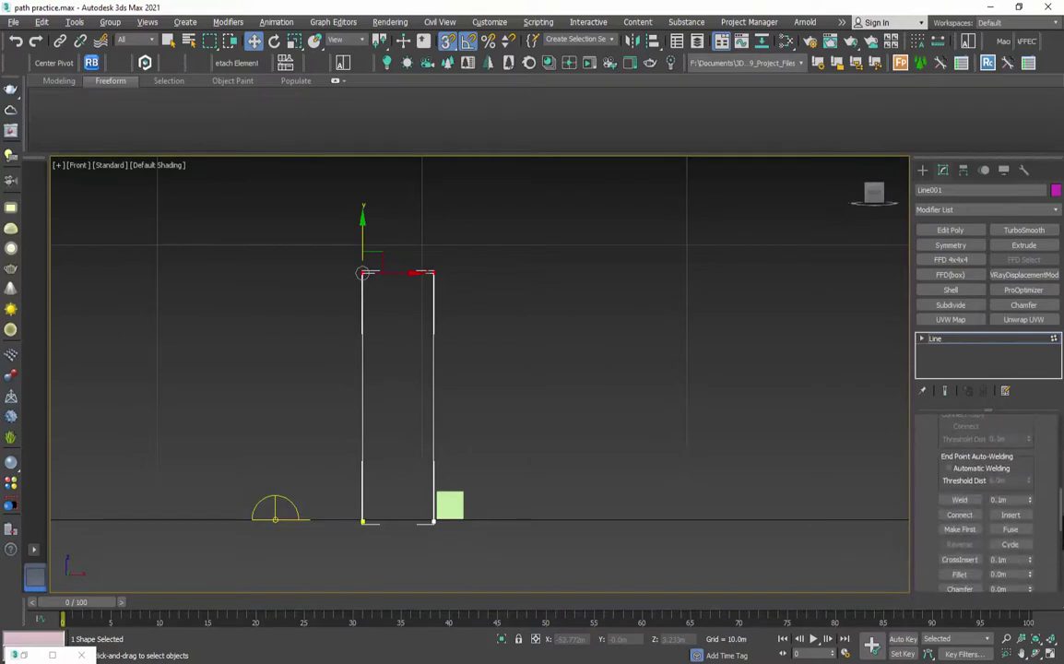
scroll(986, 502, "down", 2)
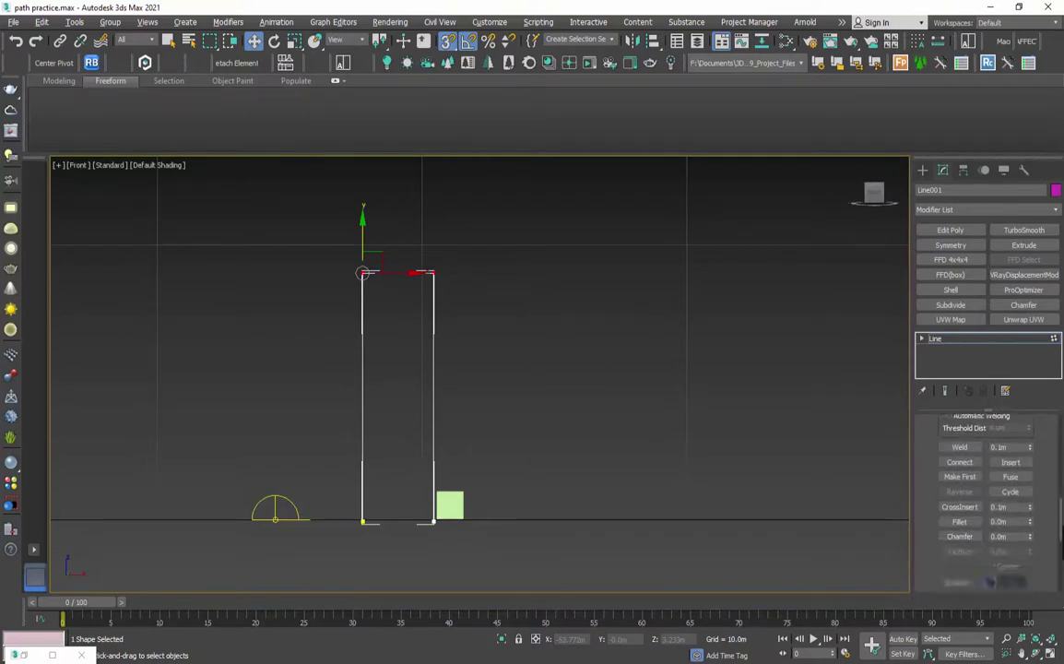
left_click_drag(1030, 534, 1028, 519)
left_click_drag(1030, 522, 1031, 505)
scroll(404, 285, "up", 4)
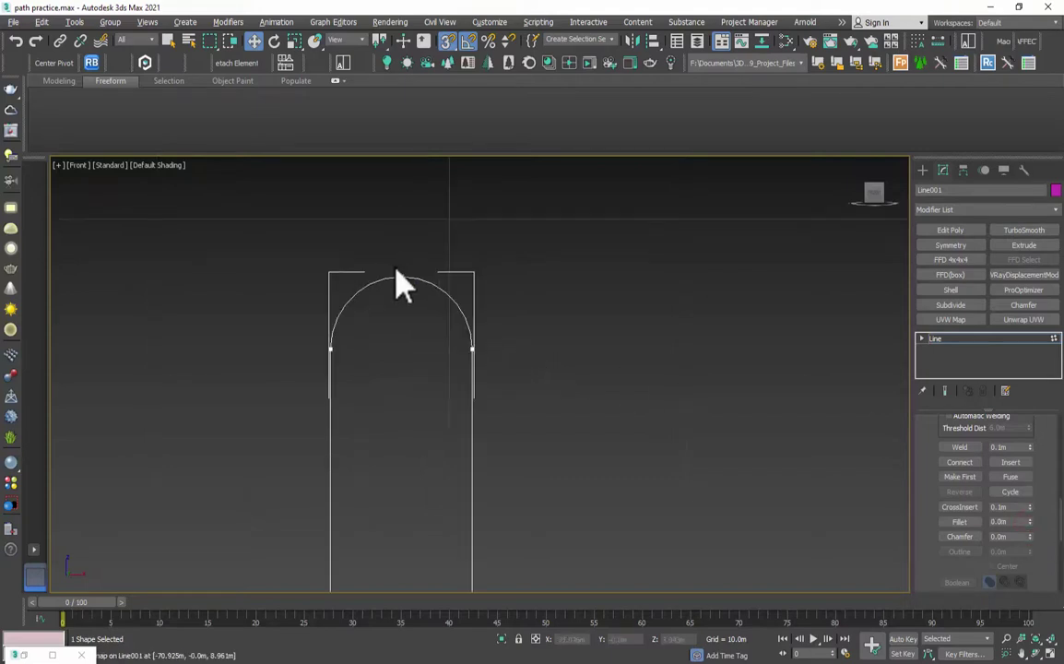
- Delete the small green box beside the arch line and move the V-Ray dome light well away from the arch
scroll(413, 304, "down", 7)
middle_click_drag(414, 304, 440, 332, "alt")
scroll(439, 334, "up", 3)
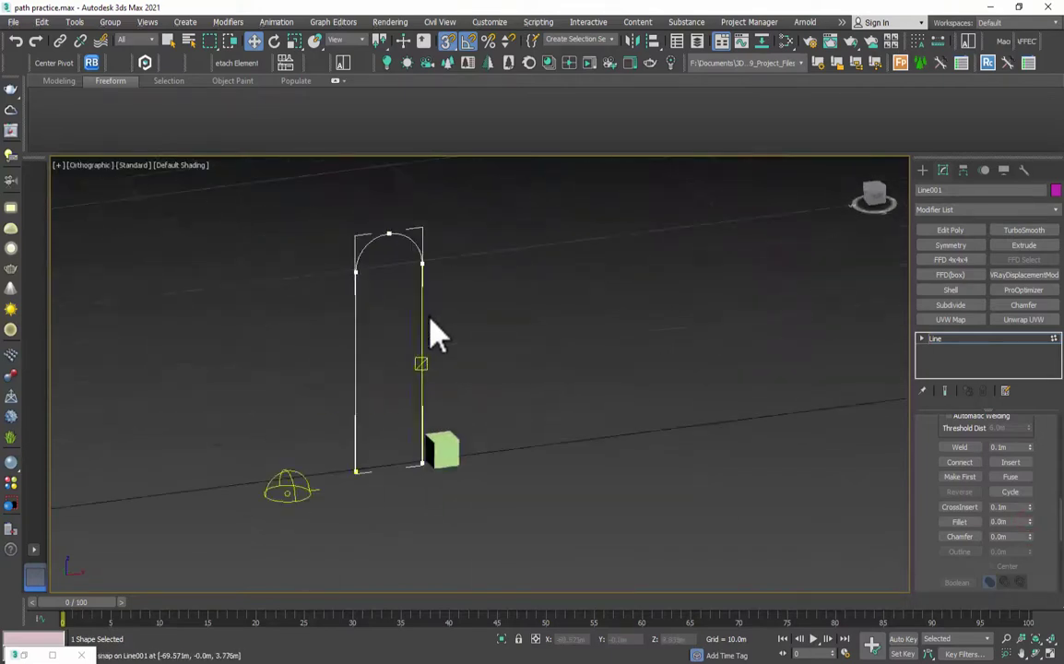
left_click(923, 171)
left_click(440, 455)
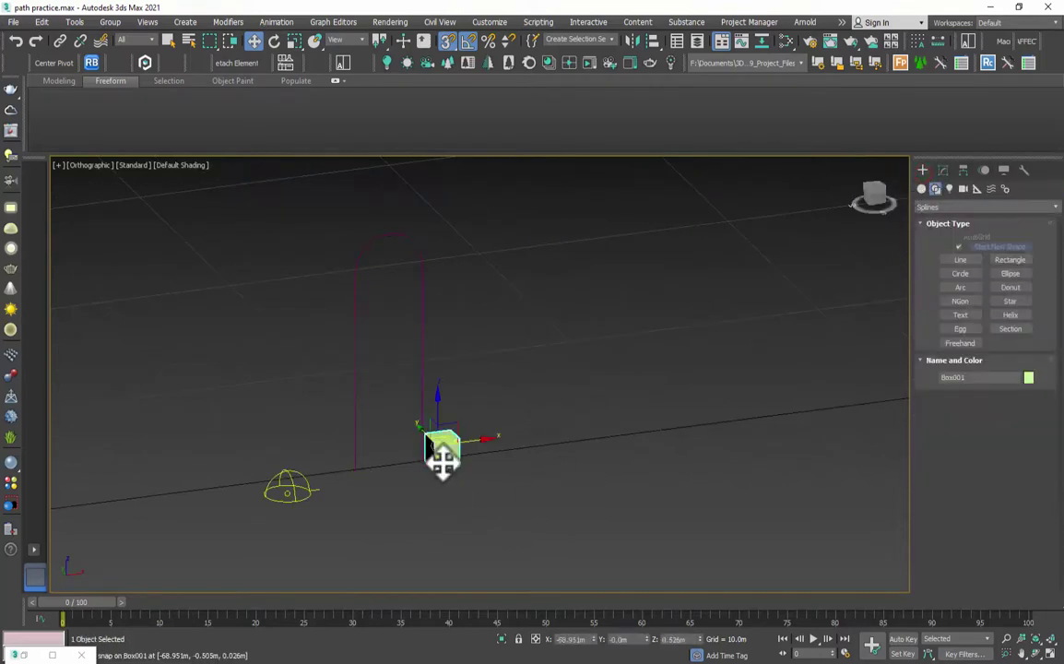
key("Delete")
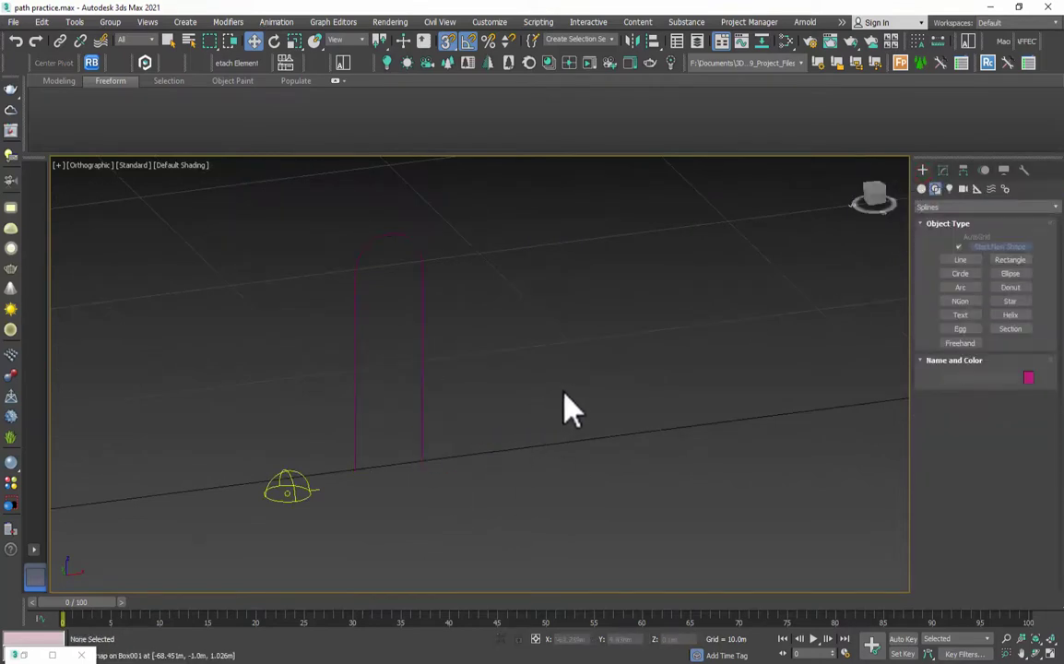
left_click_drag(288, 487, 114, 523)
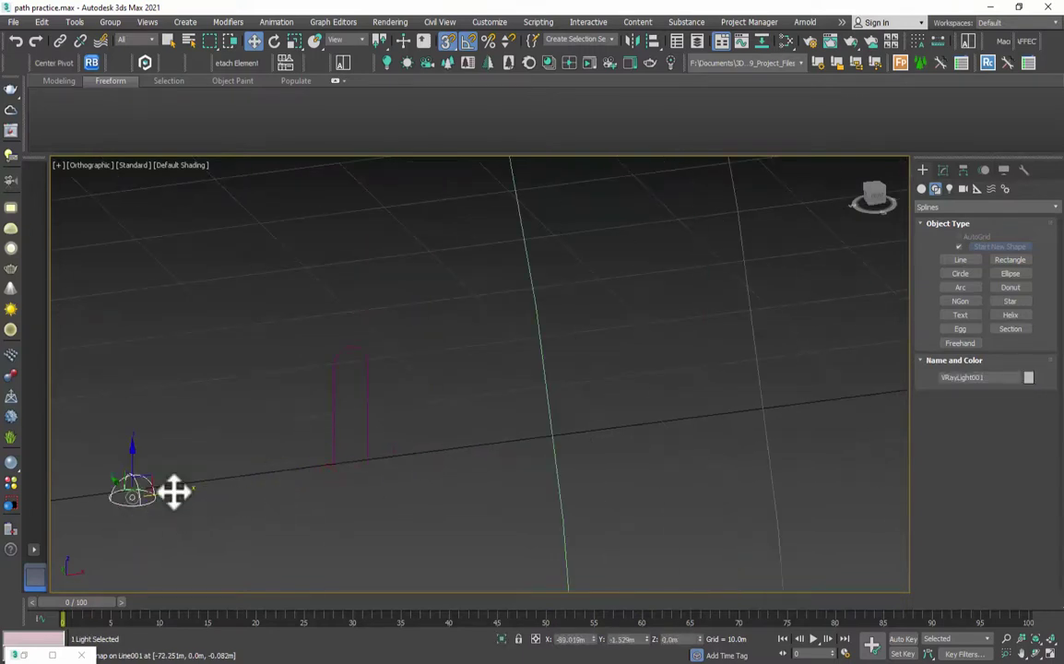
scroll(420, 427, "up", 3)
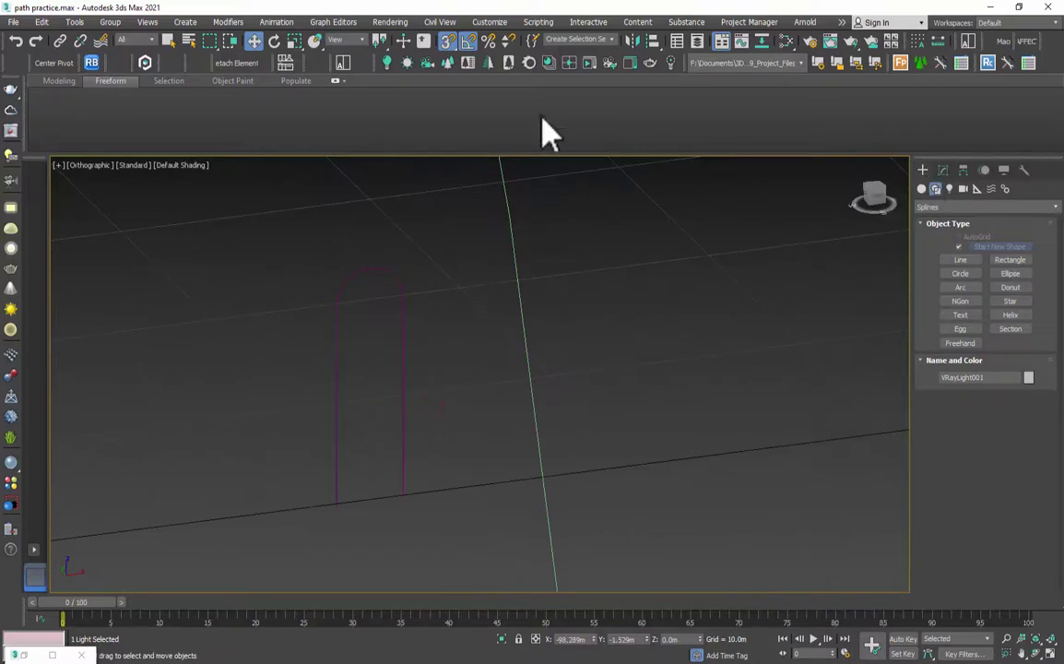
left_click(551, 403)
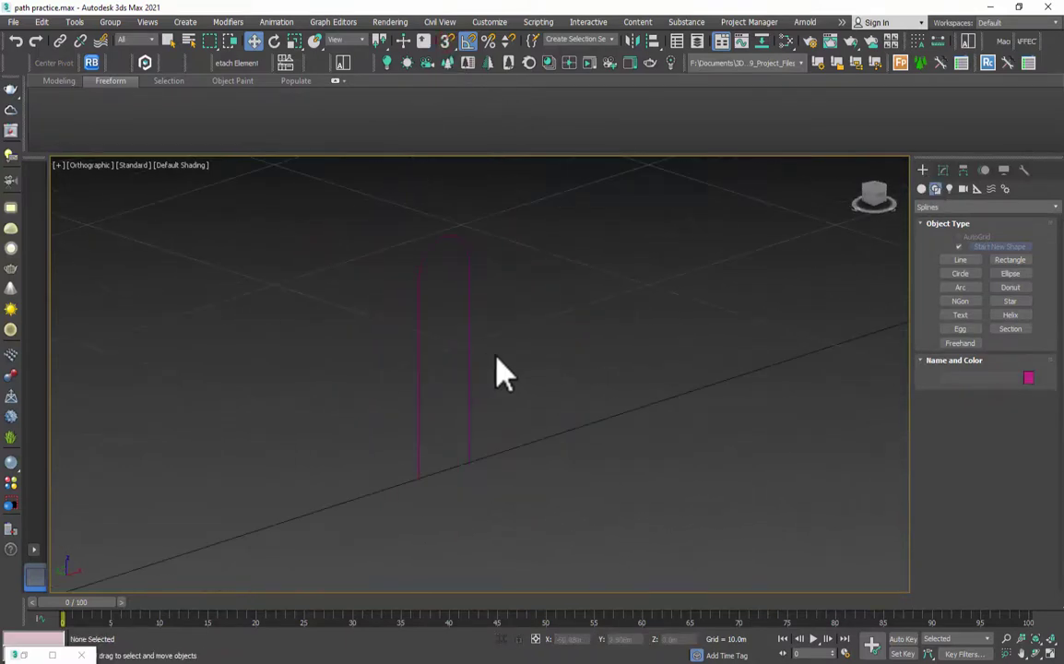
- Draw a box primitive on the ground beside the arch line, about 2.8 m long, 3.1 m wide and 2.4 m high
key("f")
key("z")
middle_click_drag(686, 361, 375, 346)
scroll(530, 394, "up", 3)
left_click(536, 394)
scroll(490, 329, "down", 6)
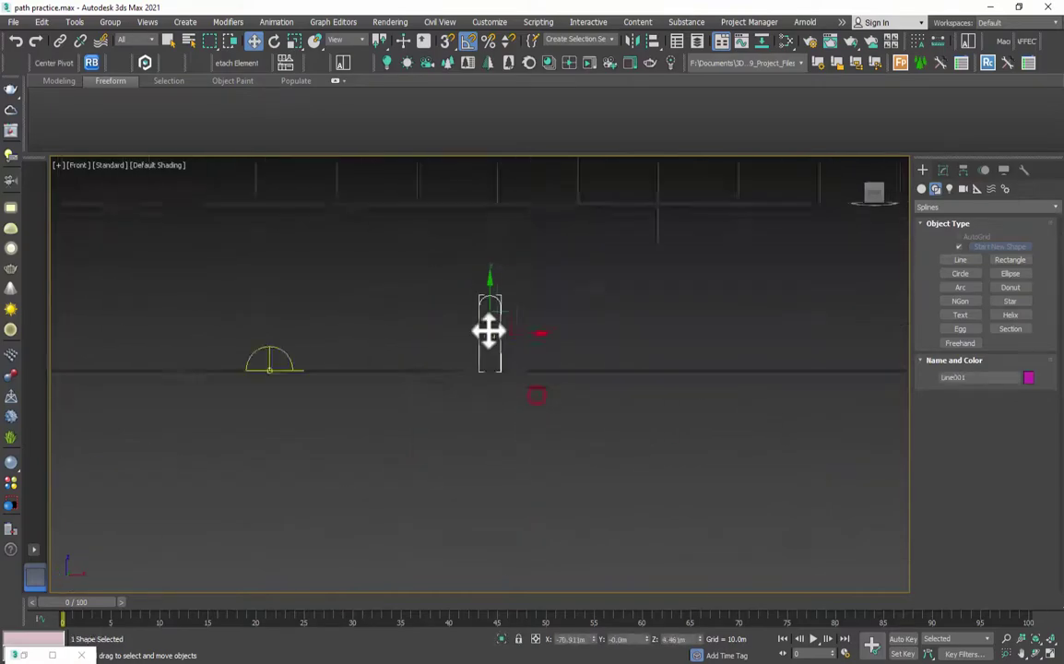
middle_click_drag(490, 330, 525, 378, "alt")
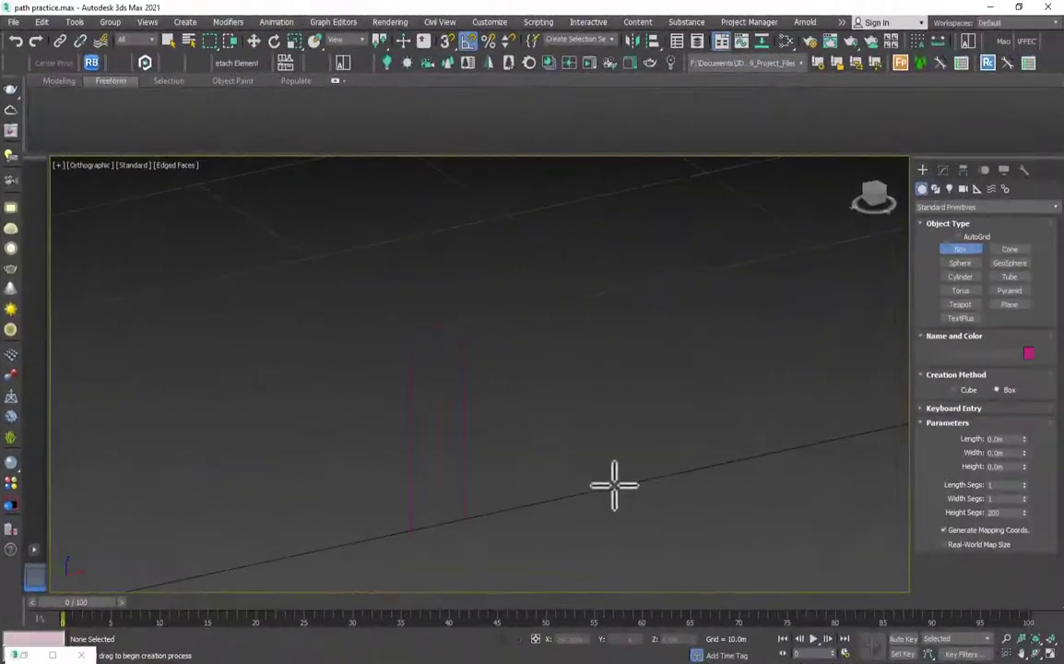
left_click_drag(636, 468, 612, 509)
left_click(622, 445)
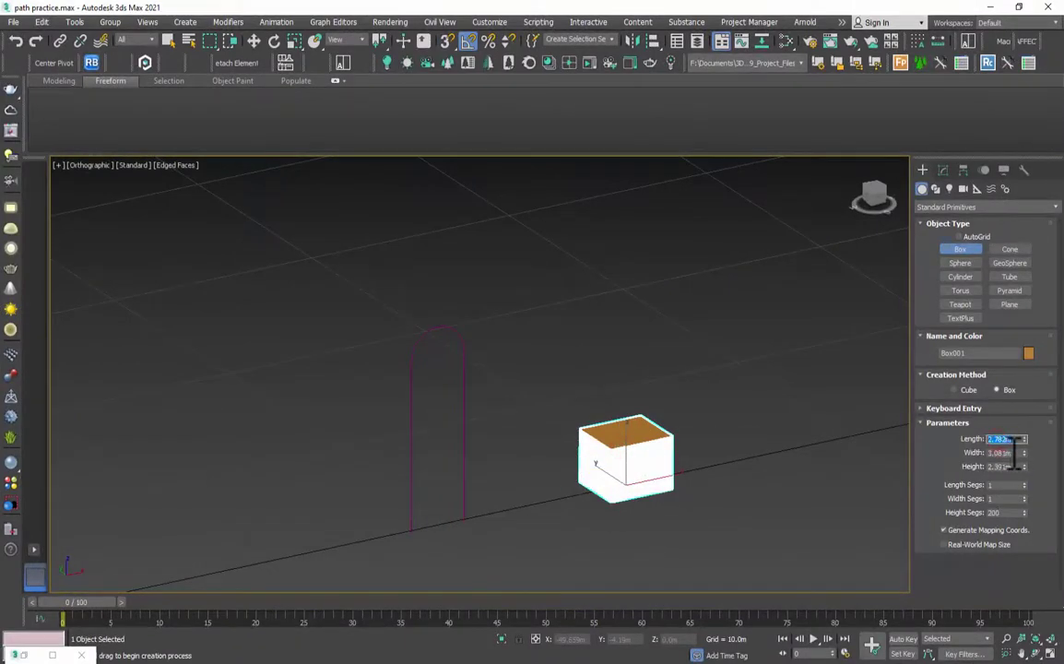
- Set the box's length and width to 0.5 m and its height to 20 m
type("0.5")
left_click_drag(1014, 453, 990, 452)
type("0.5")
key("Tab")
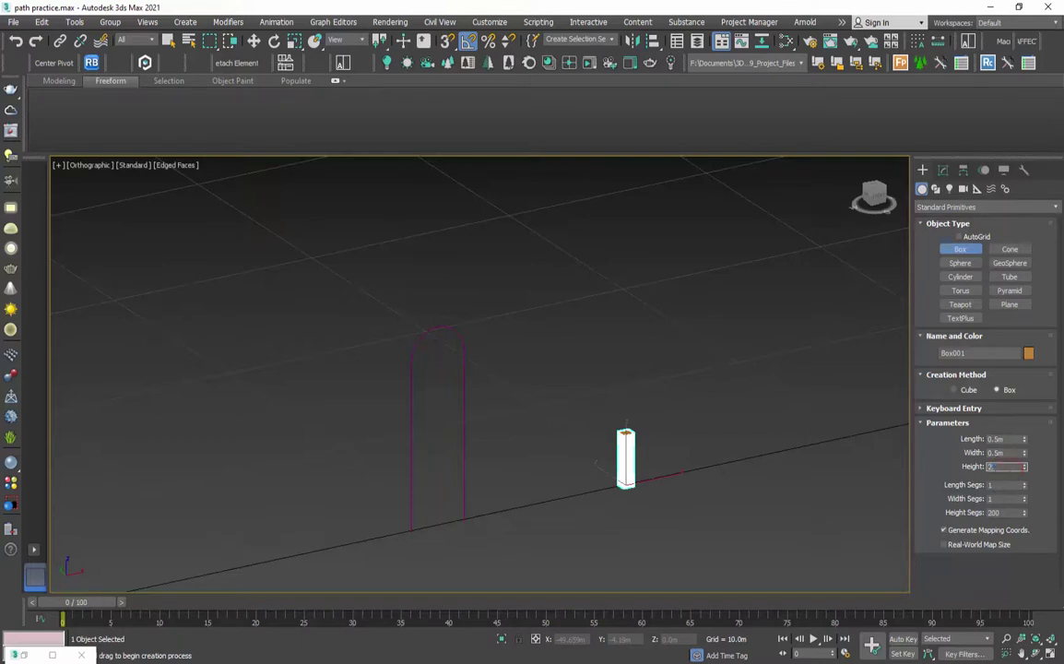
type("20")
key("Return")
- Apply the MAX STANDARD Path Deform modifier to the tall box and pick the arch line as its path
middle_click_drag(641, 385, 487, 491)
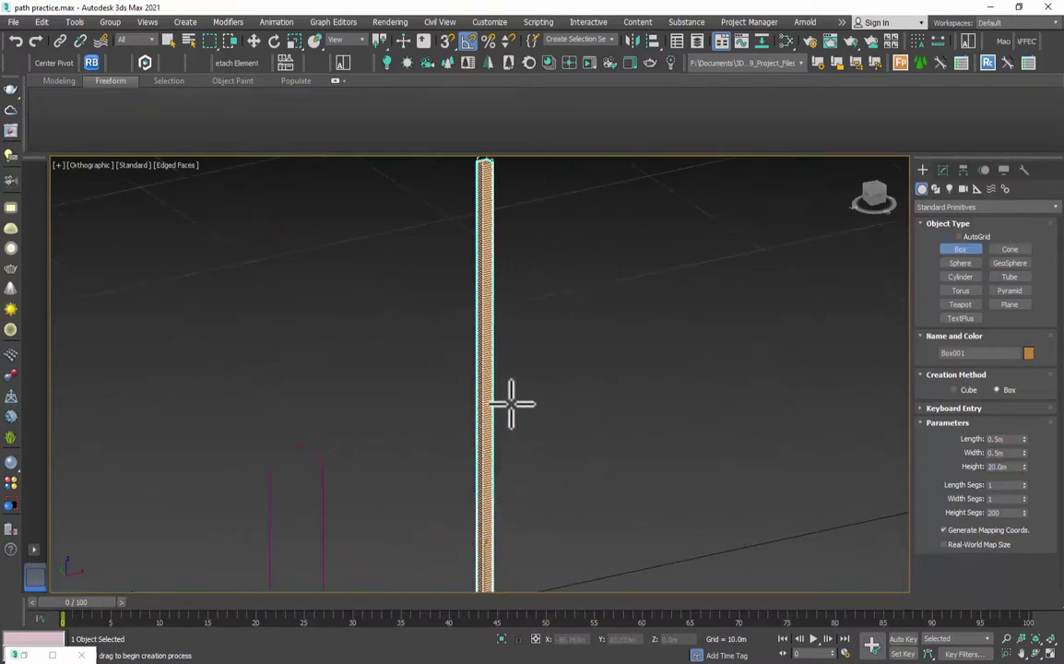
scroll(511, 404, "up", 6)
scroll(580, 321, "down", 8)
middle_click_drag(553, 382, 610, 400, "alt")
scroll(535, 469, "up", 3)
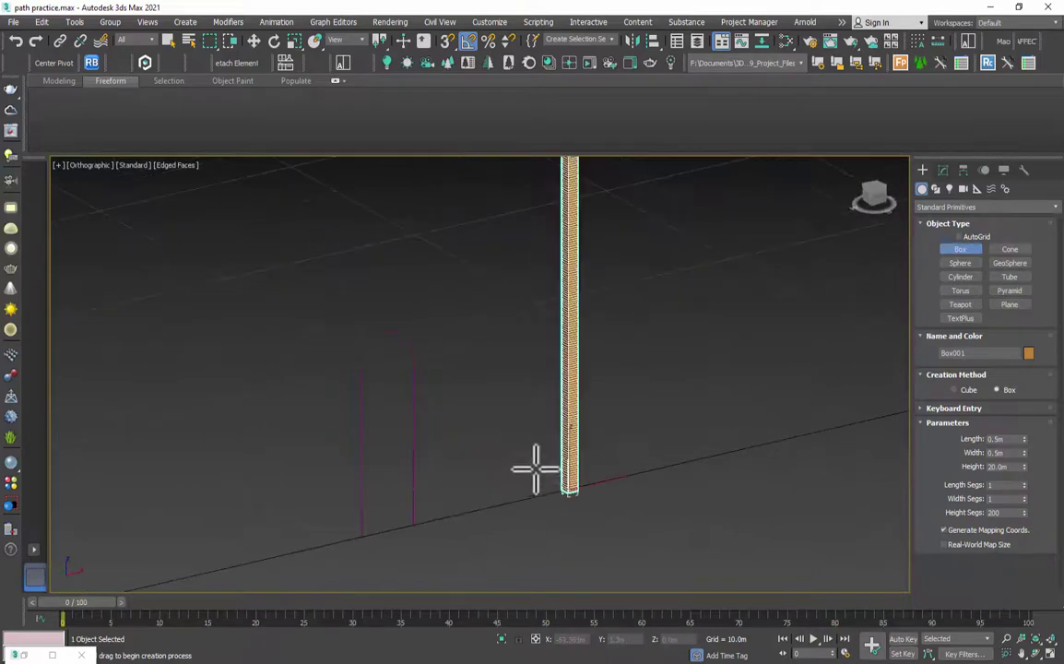
left_click(944, 175)
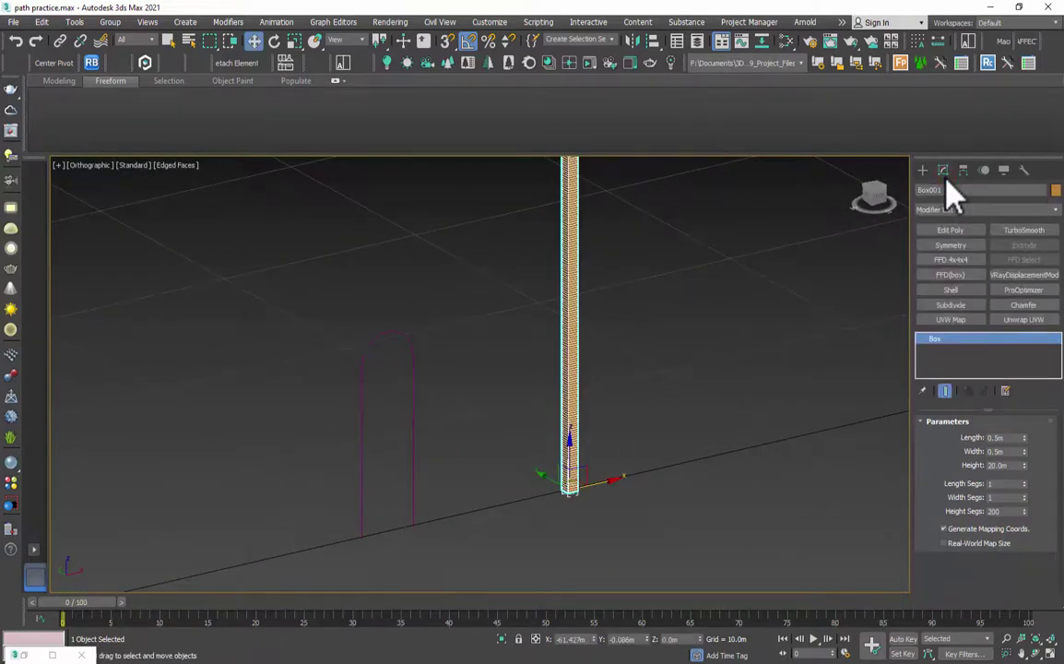
left_click(1055, 209)
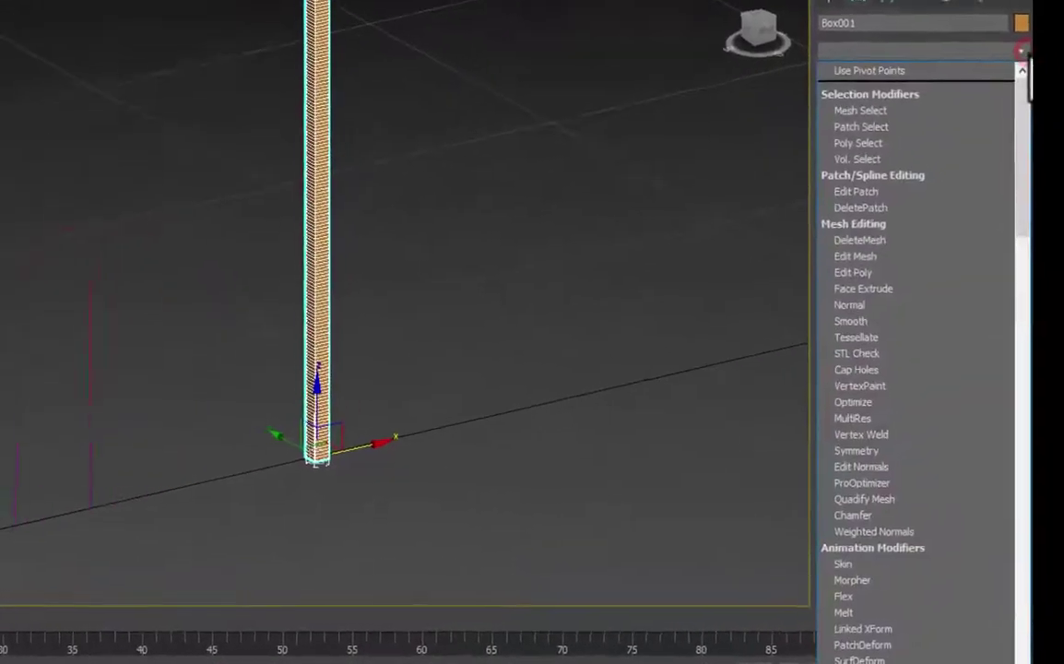
left_click_drag(1023, 116, 1023, 565)
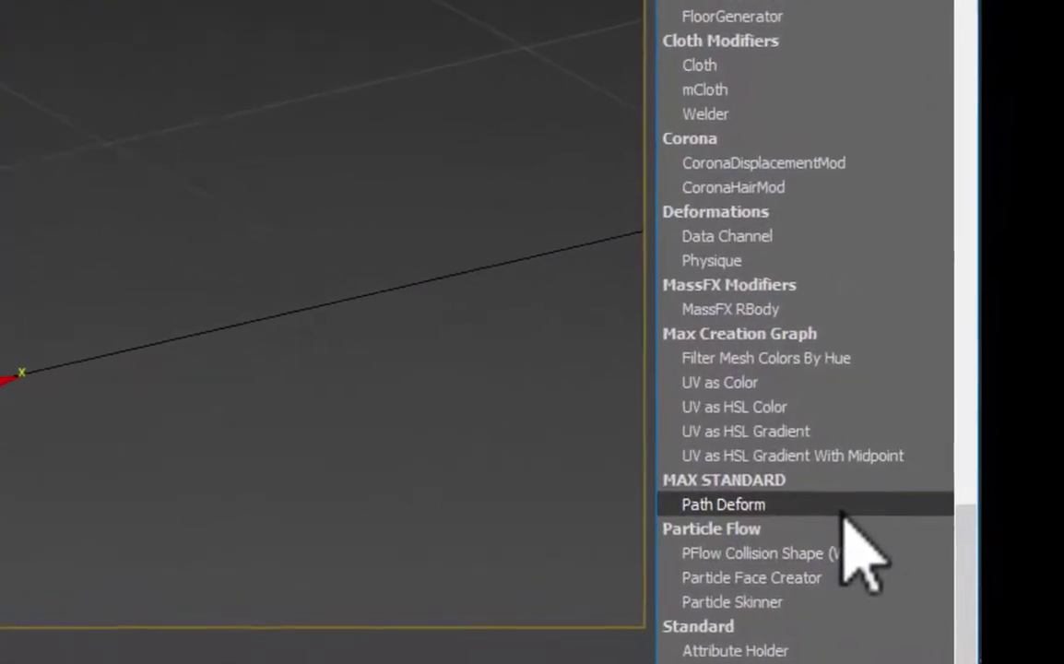
left_click(862, 510)
left_click(806, 284)
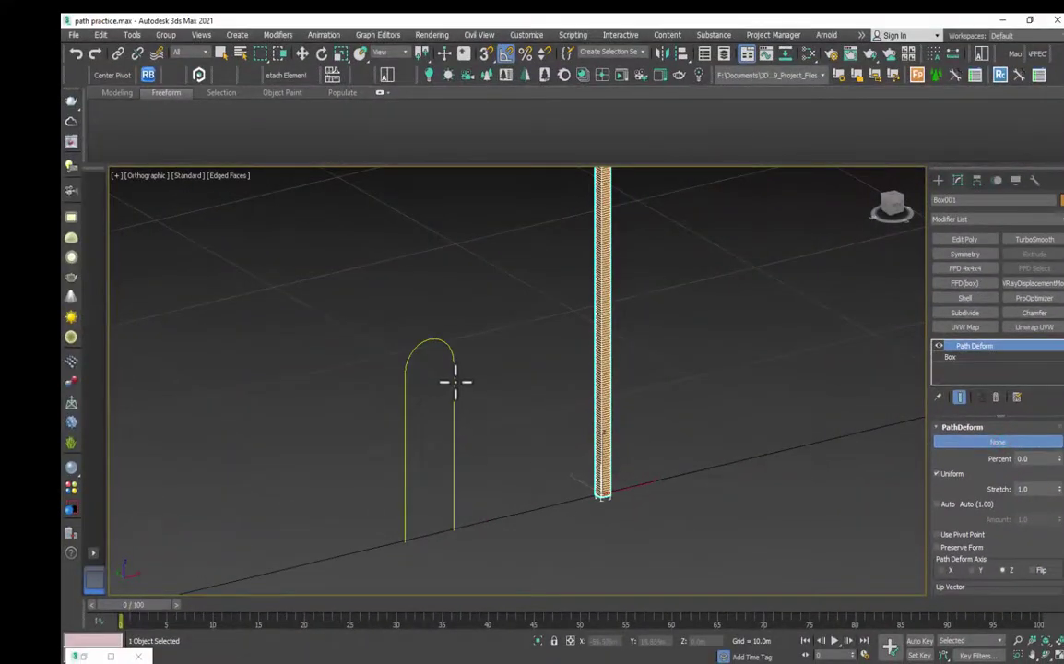
left_click(454, 380)
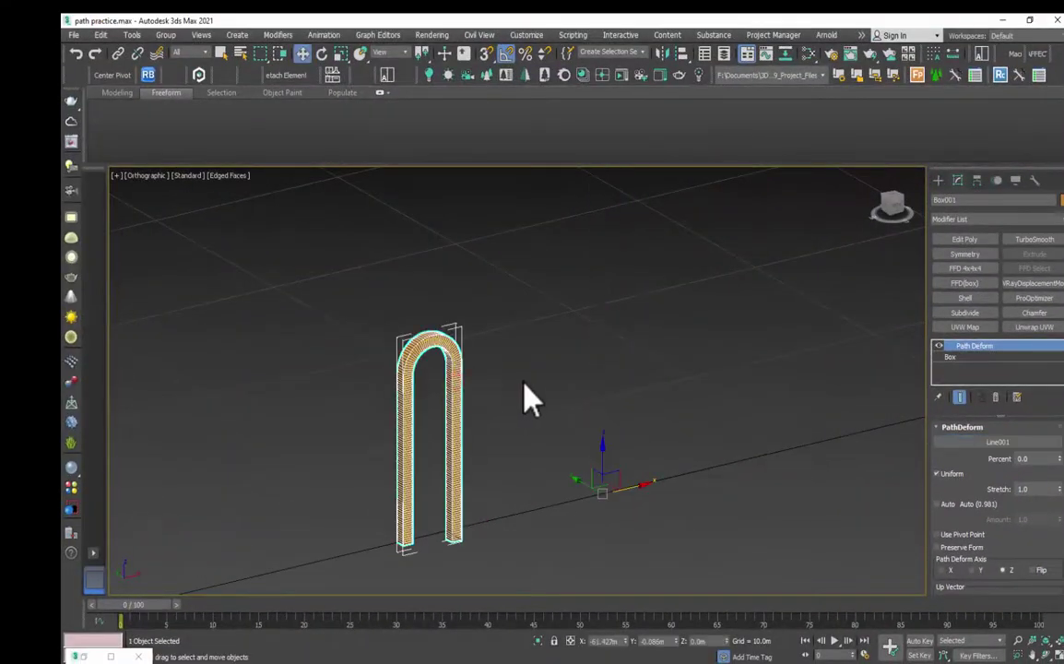
- Set the Path Deform percent to -0.9 in a wireframe front view to level the two feet of the arch
middle_click_drag(463, 503, 436, 487, "alt")
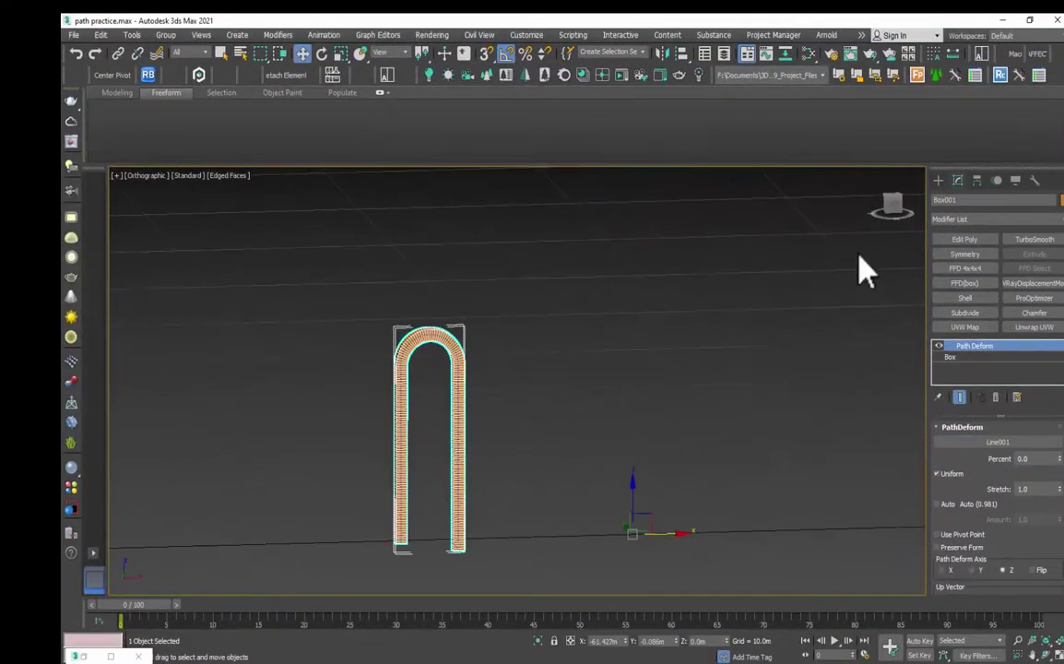
left_click(892, 214)
scroll(387, 548, "up", 5)
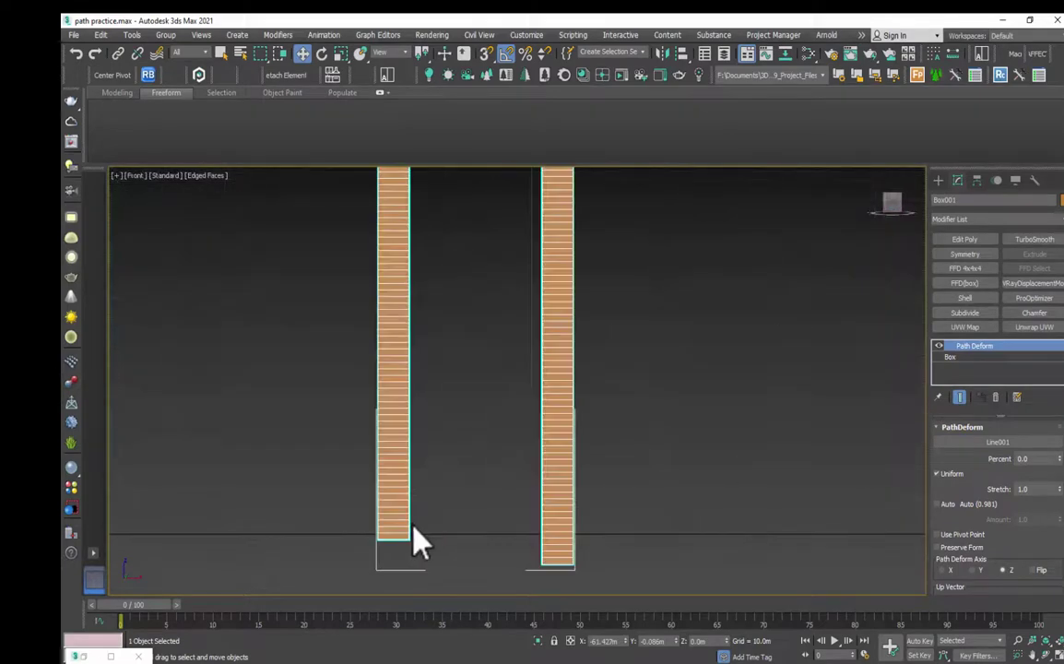
key("F3")
key("F3")
key("F3")
left_click_drag(1057, 465, 1059, 461)
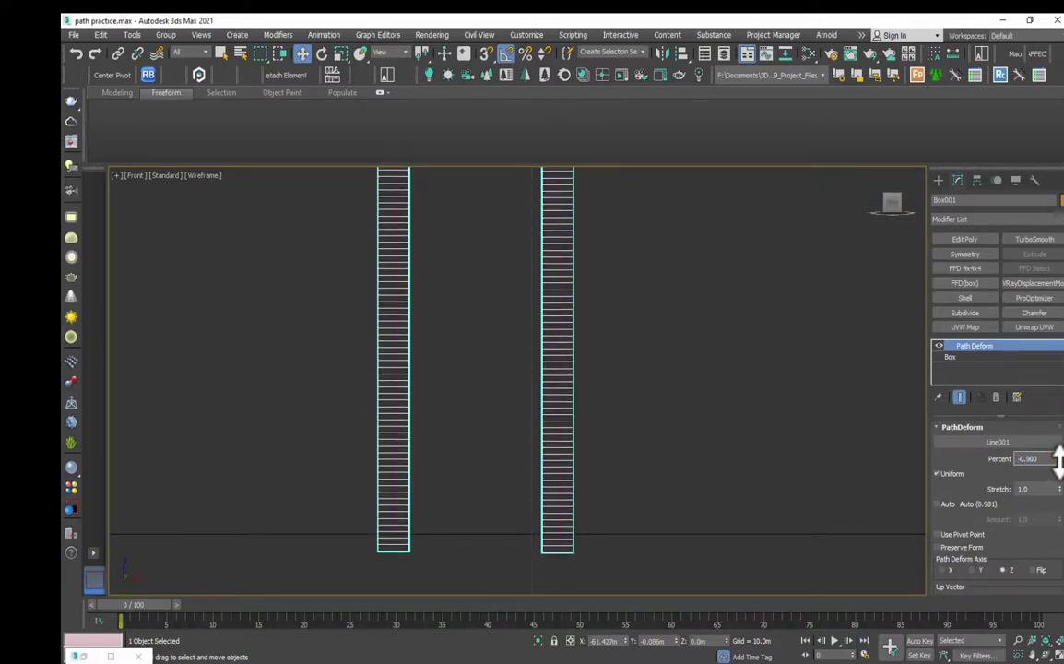
- Return the viewport to shaded display with edged faces, framed on the curved top of the arch
scroll(687, 431, "down", 2)
mouse_move(676, 440)
middle_mouse_down("alt")
mouse_move(627, 362)
mouse_move(596, 522)
middle_mouse_up("alt")
scroll(596, 523, "down", 2)
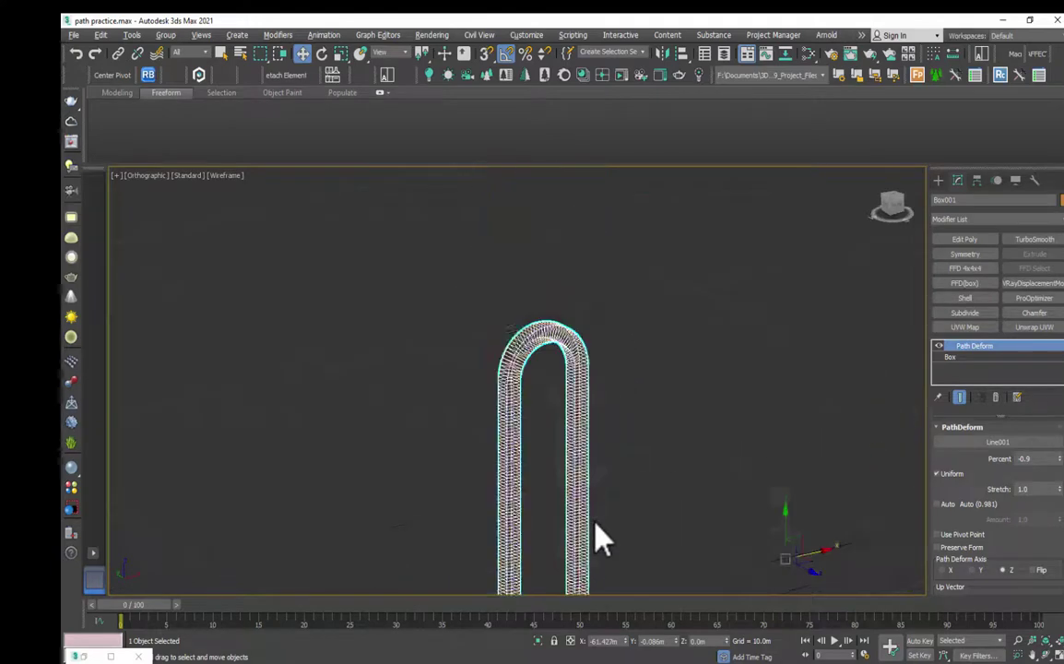
key("F3")
scroll(591, 345, "up", 4)
scroll(548, 326, "up", 3)
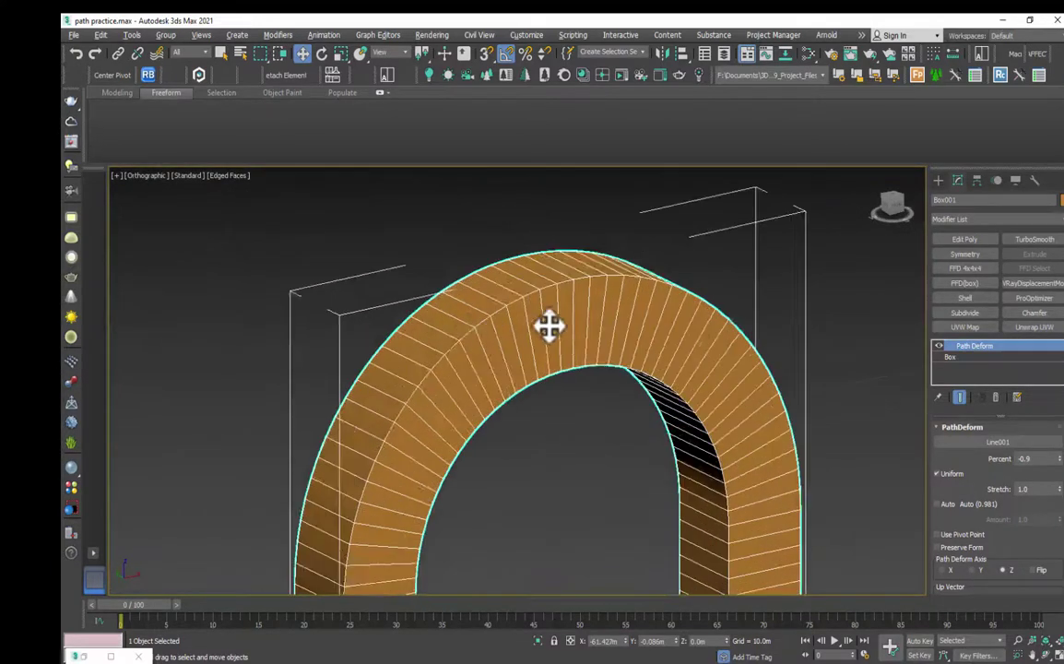
- Try a larger height and fewer height segments on the base box, restoring them to 20 m and 200
left_click(992, 357)
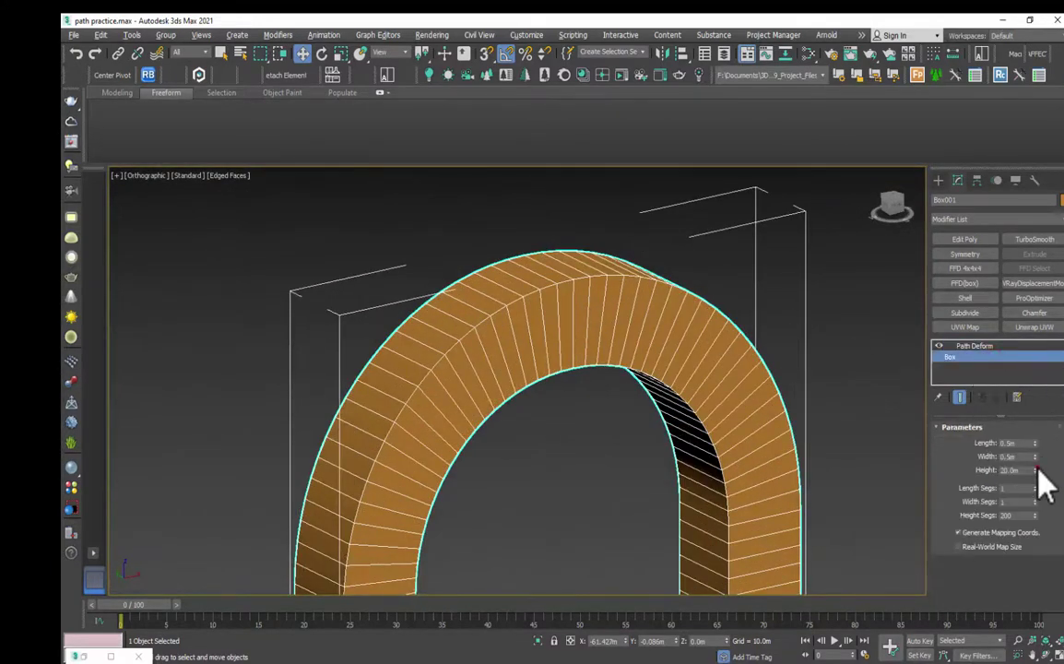
left_click_drag(1037, 472, 1056, 364)
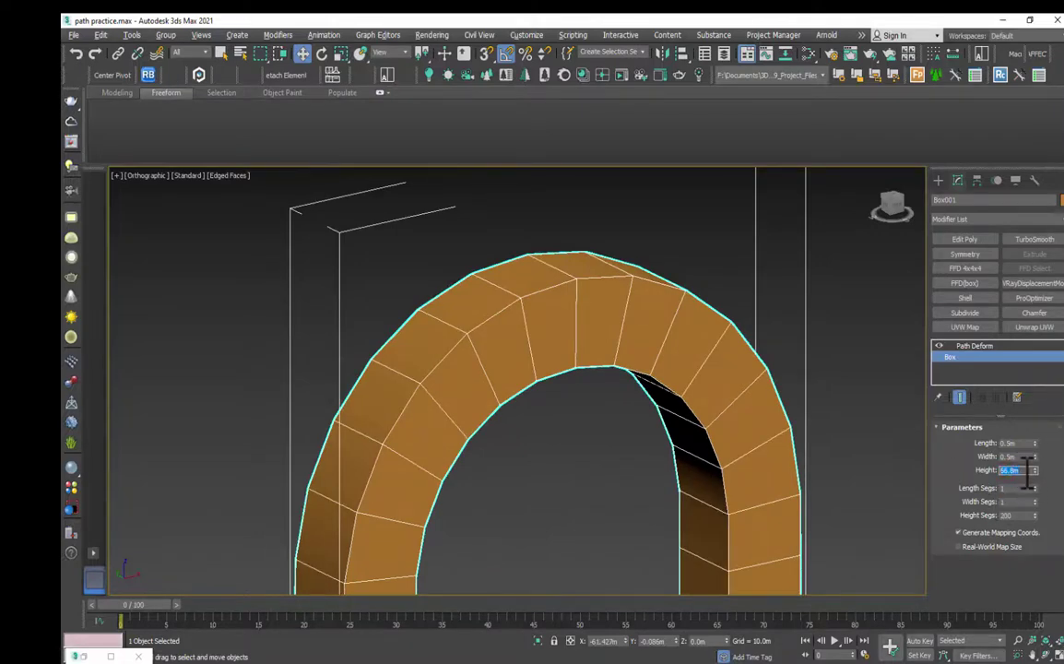
key("Return")
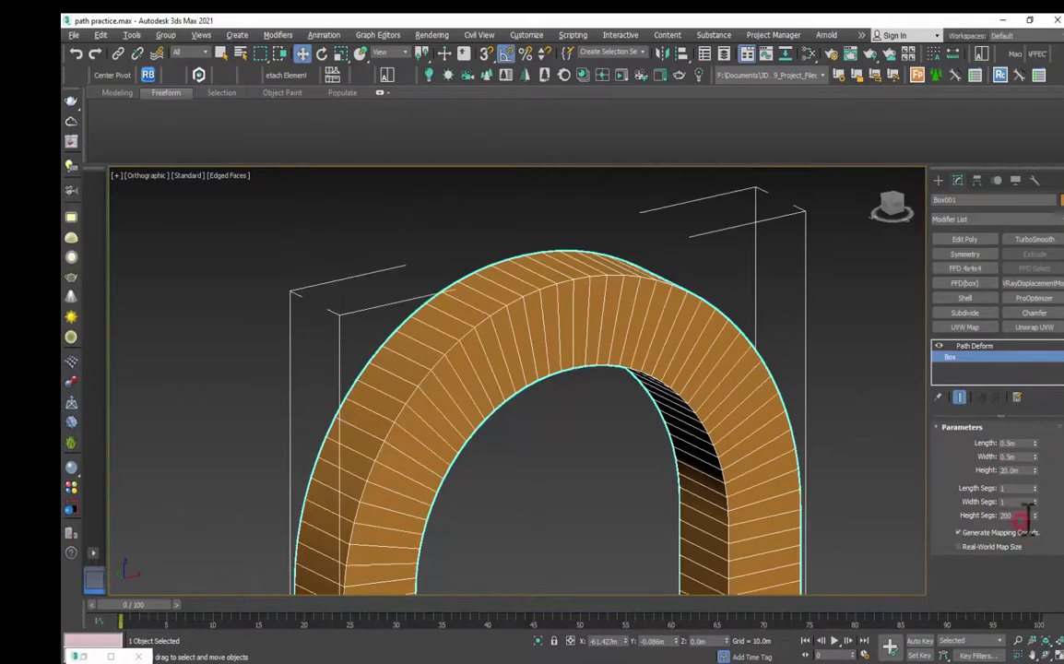
left_click_drag(1034, 516, 1043, 634)
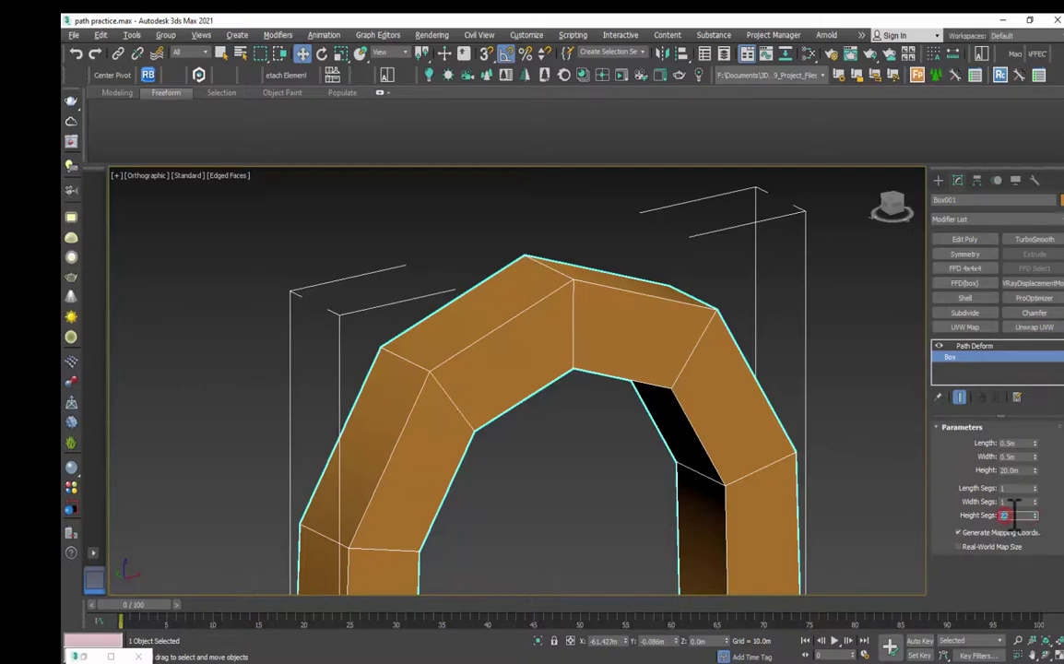
key("Return")
- Assign the Bricks02_6K material to the arch with its texture shown in the viewport, and minimize the material editor
scroll(615, 326, "down", 2)
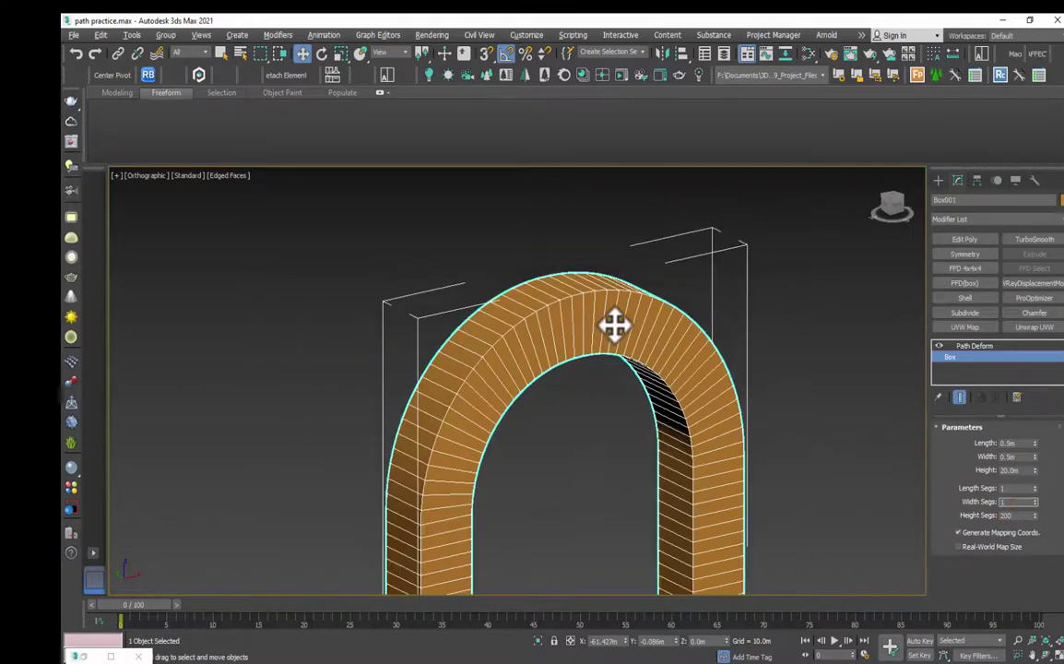
left_click(615, 325)
key("m")
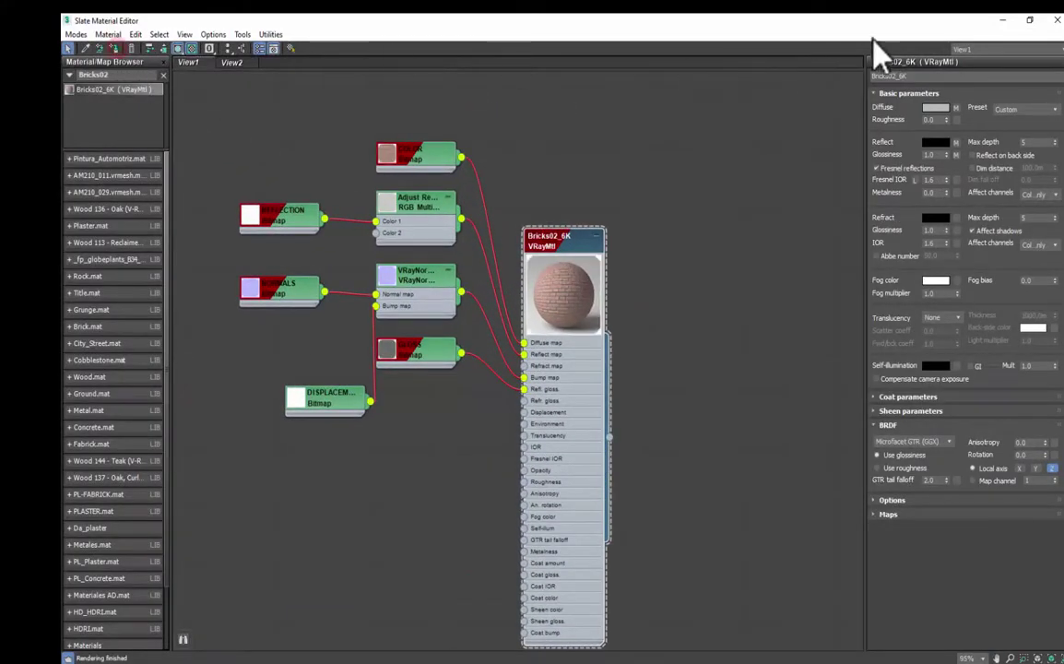
left_click(1002, 18)
left_click(671, 260)
scroll(600, 316, "up", 5)
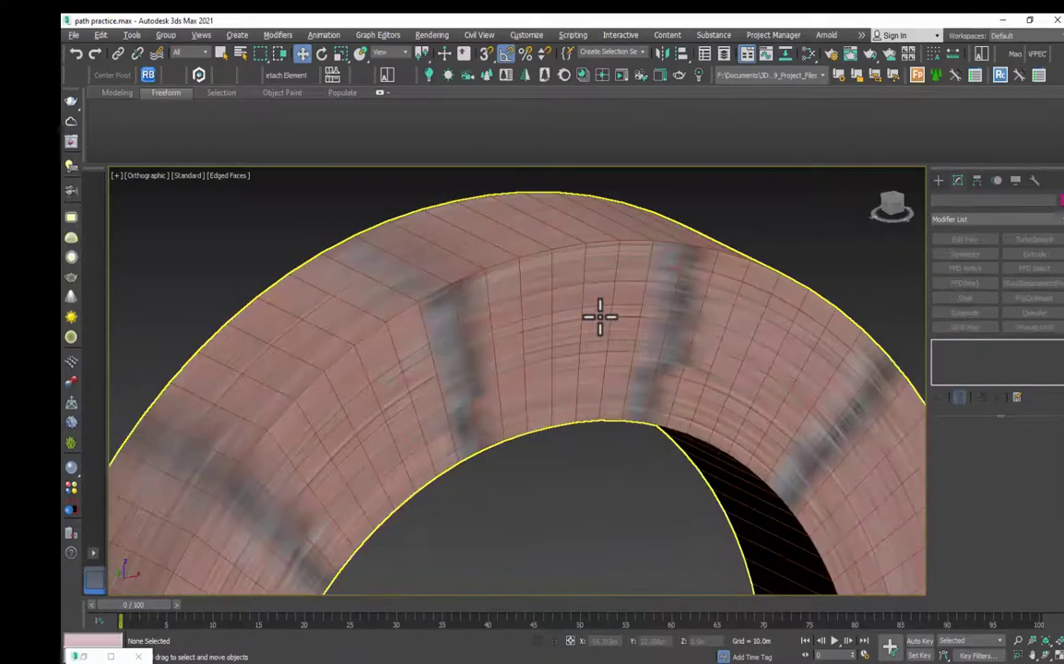
- Add a UVW Map modifier above Path Deform on the arch and set its mapping type to Box
left_click(600, 316)
left_click(955, 324)
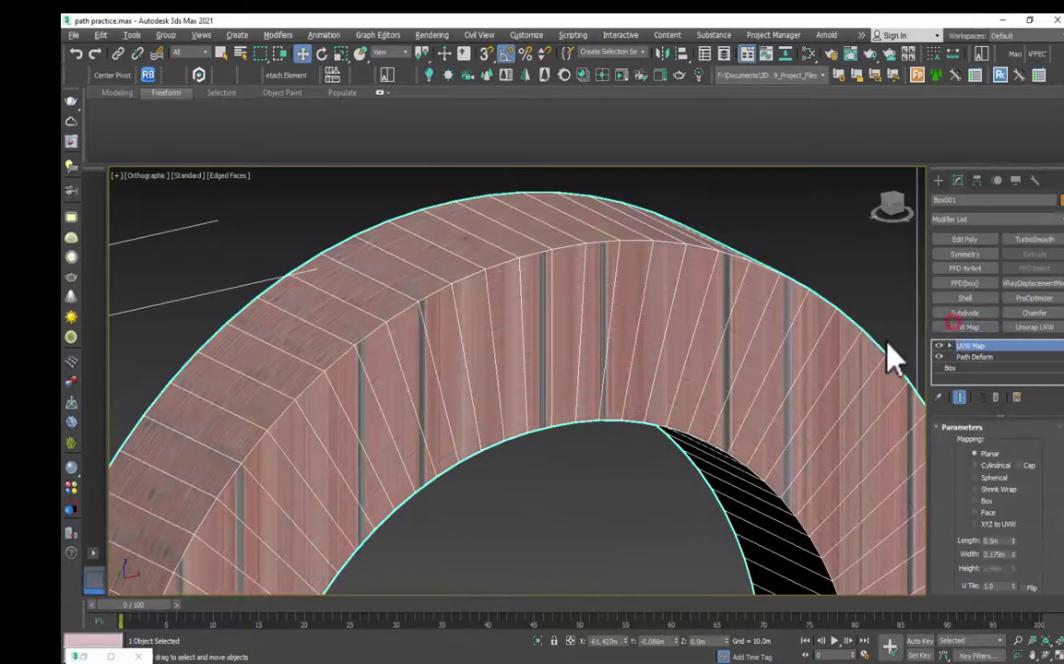
left_click(983, 501)
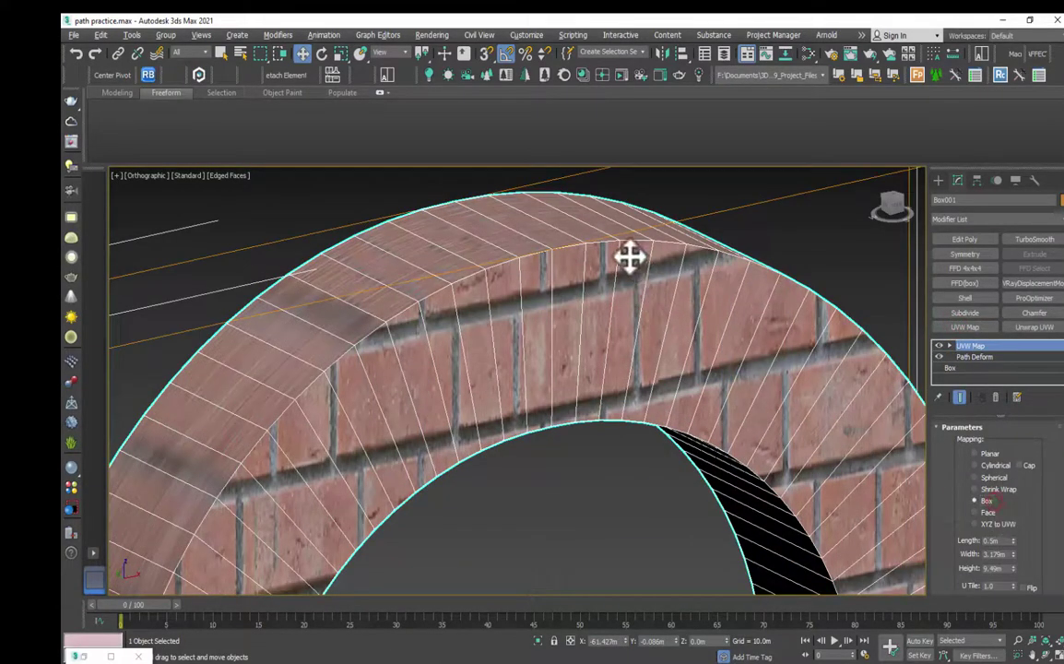
- Set the length, width and height of the arch's UVW Map gizmo to 2 m each
scroll(629, 256, "down", 5)
middle_click_drag(605, 382, 566, 371, "alt")
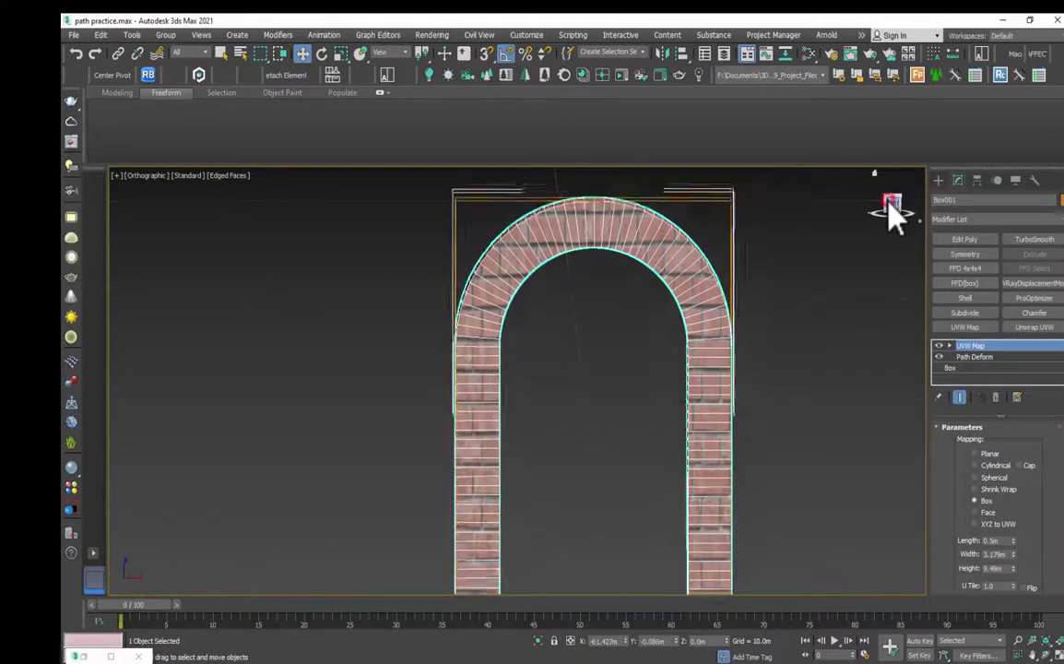
scroll(482, 280, "up", 5)
mouse_move(499, 369)
middle_mouse_down("alt")
mouse_move(537, 368)
mouse_move(506, 372)
middle_mouse_up("alt")
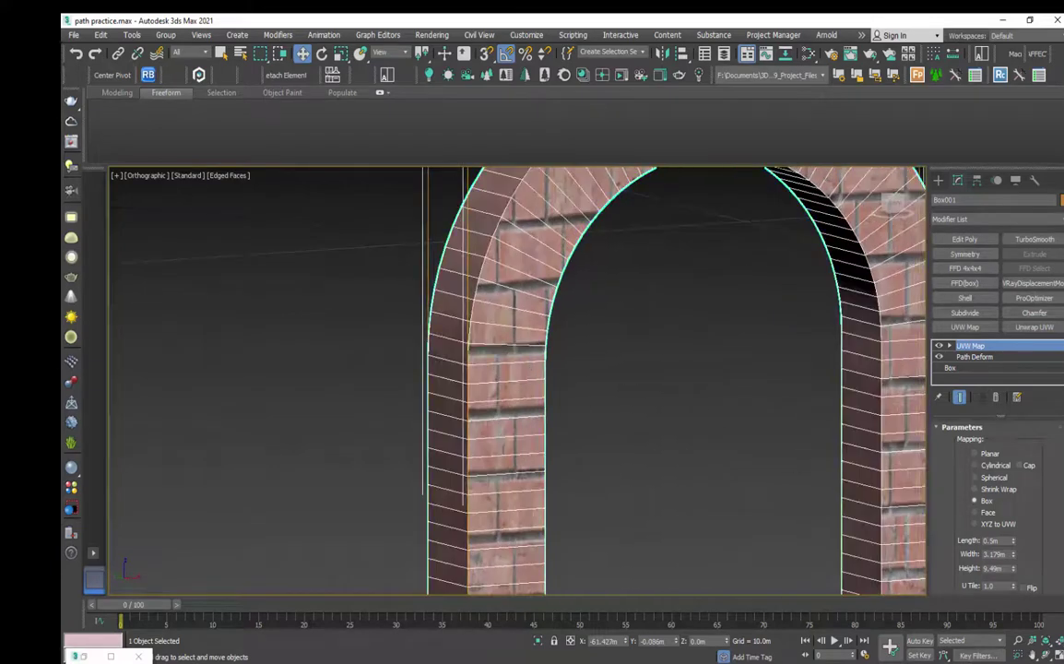
double_click(1002, 539)
type("2")
left_click(1001, 553)
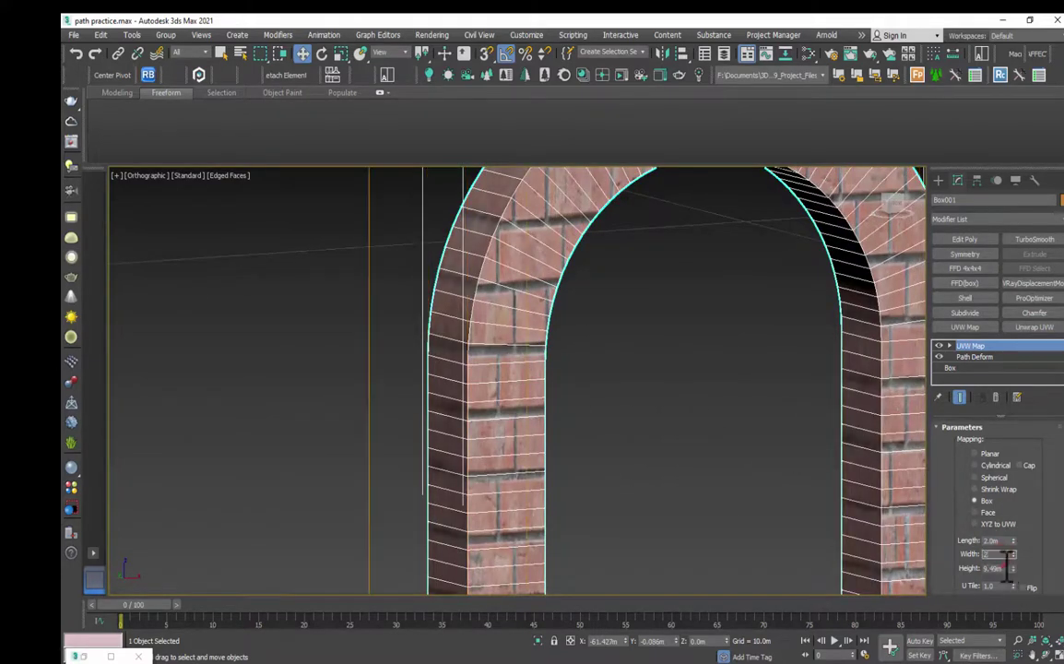
double_click(1004, 568)
type("2")
left_click(996, 554)
middle_click_drag(573, 477, 512, 541)
scroll(523, 274, "up", 3)
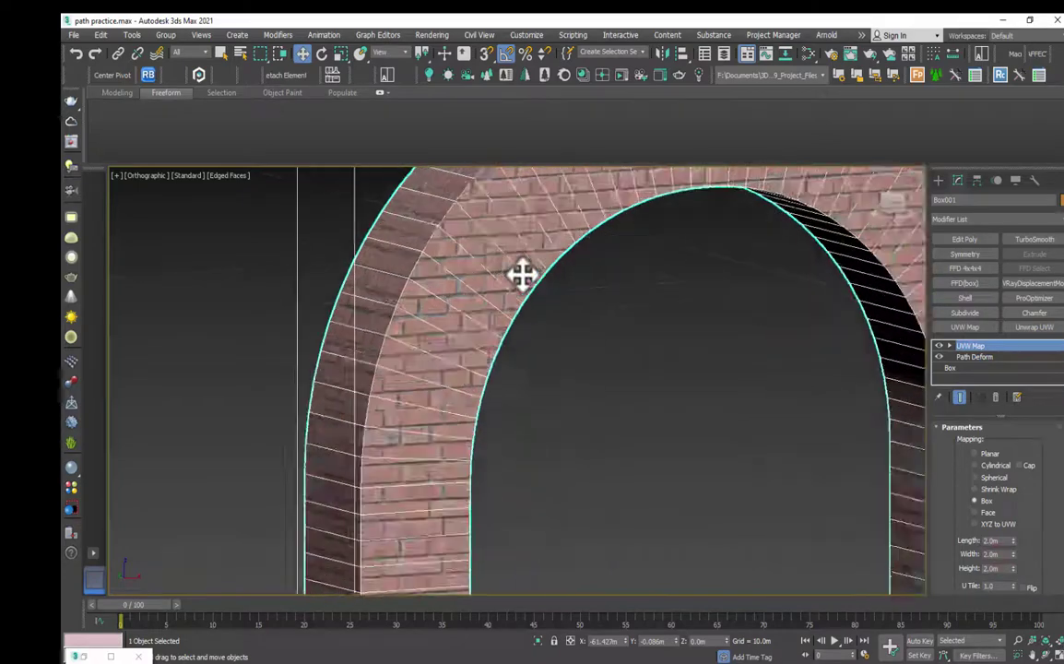
scroll(522, 275, "up", 5)
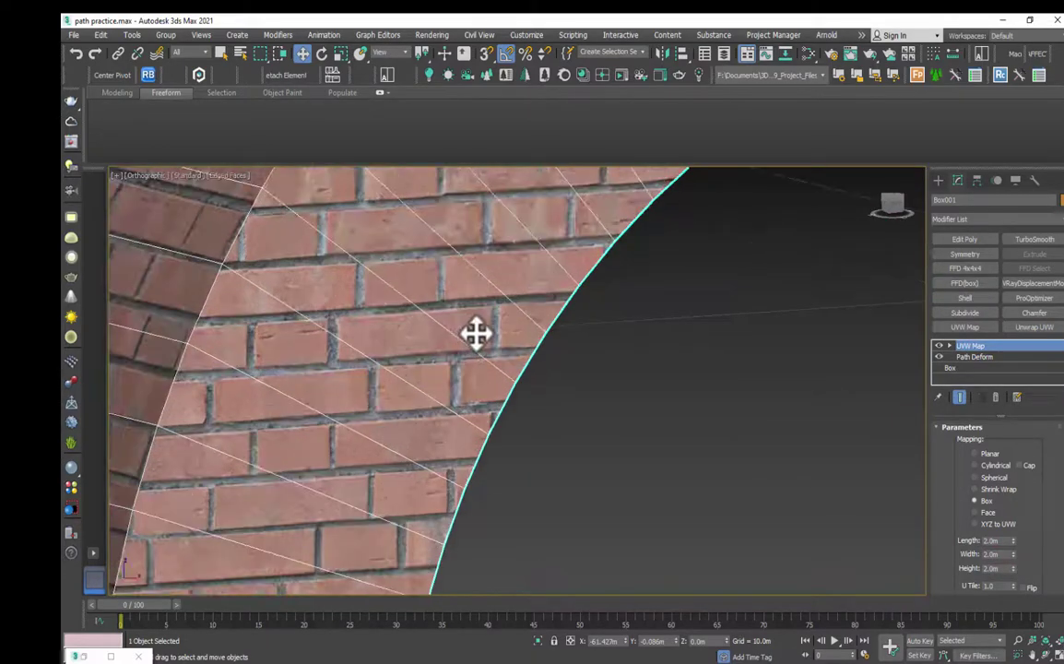
scroll(475, 334, "down", 5)
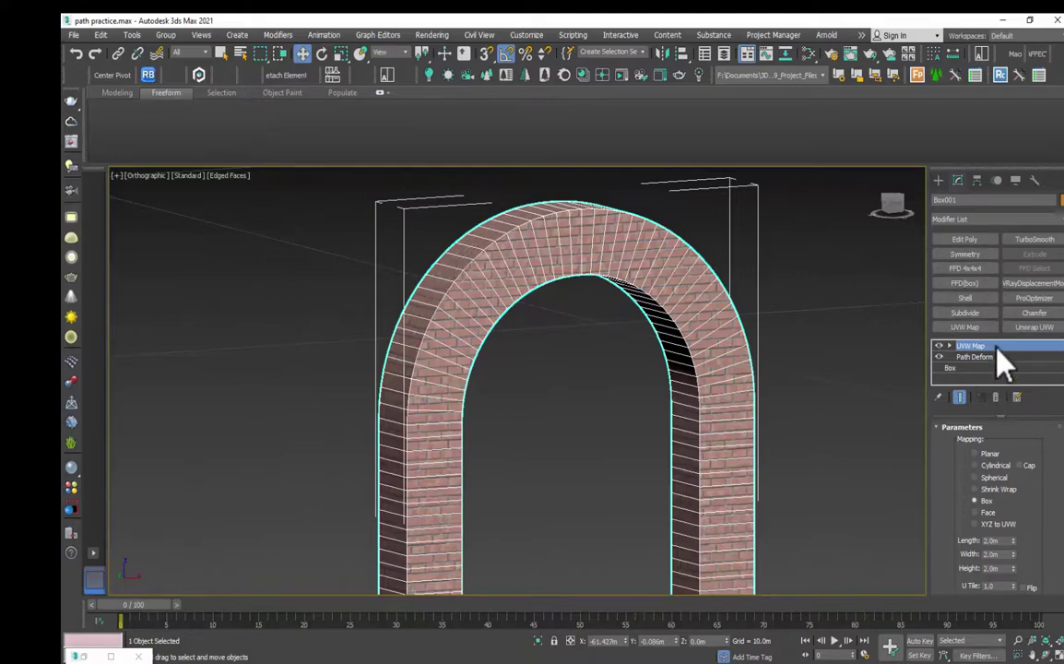
- Move the UVW Map modifier below Path Deform in the stack and check how the bricks follow the curve
left_click_drag(996, 347, 998, 380)
scroll(508, 249, "up", 6)
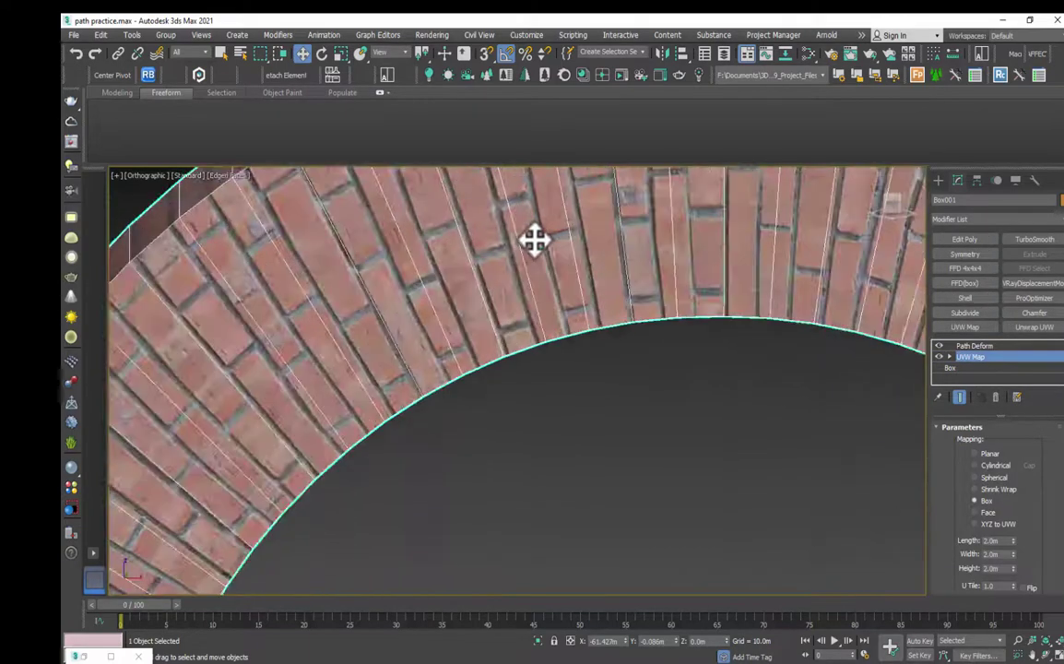
scroll(553, 387, "down", 5)
middle_click_drag(577, 416, 681, 304, "alt")
scroll(663, 232, "down", 2)
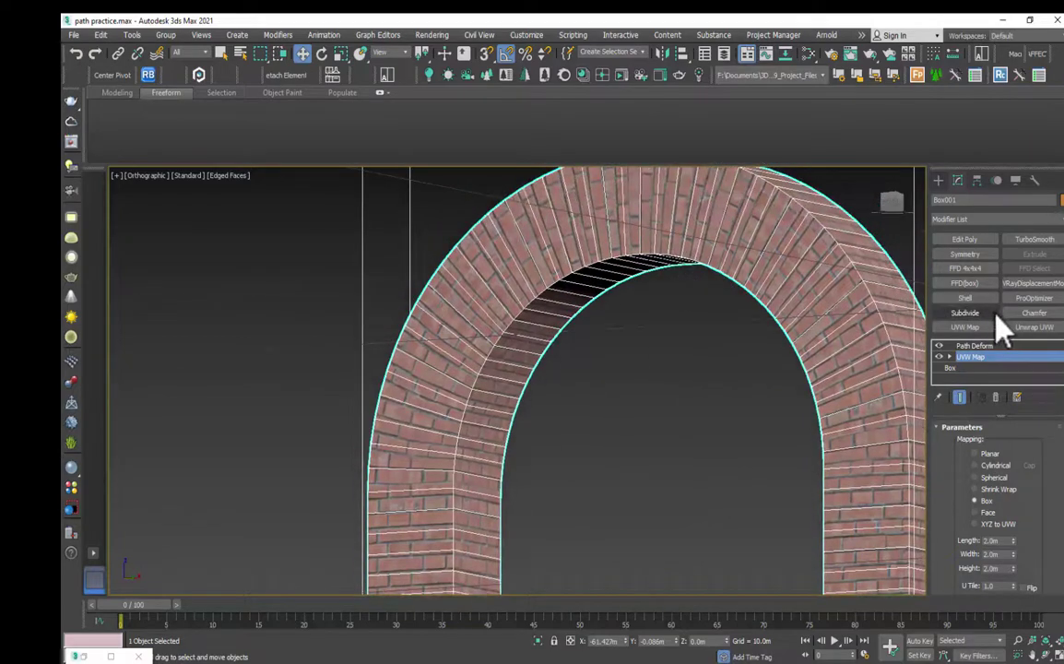
- Add a Chamfer modifier between UVW Map and Path Deform and reduce its amount to a narrow edge bevel
left_click(1030, 313)
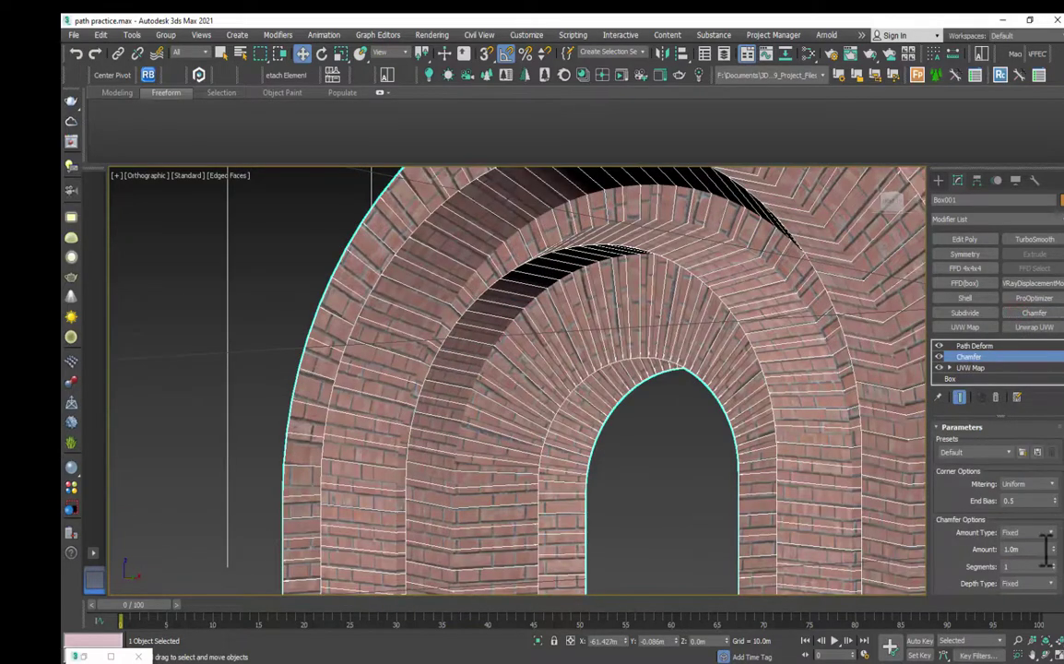
left_click_drag(1052, 549, 1055, 584)
middle_click_drag(784, 333, 786, 420)
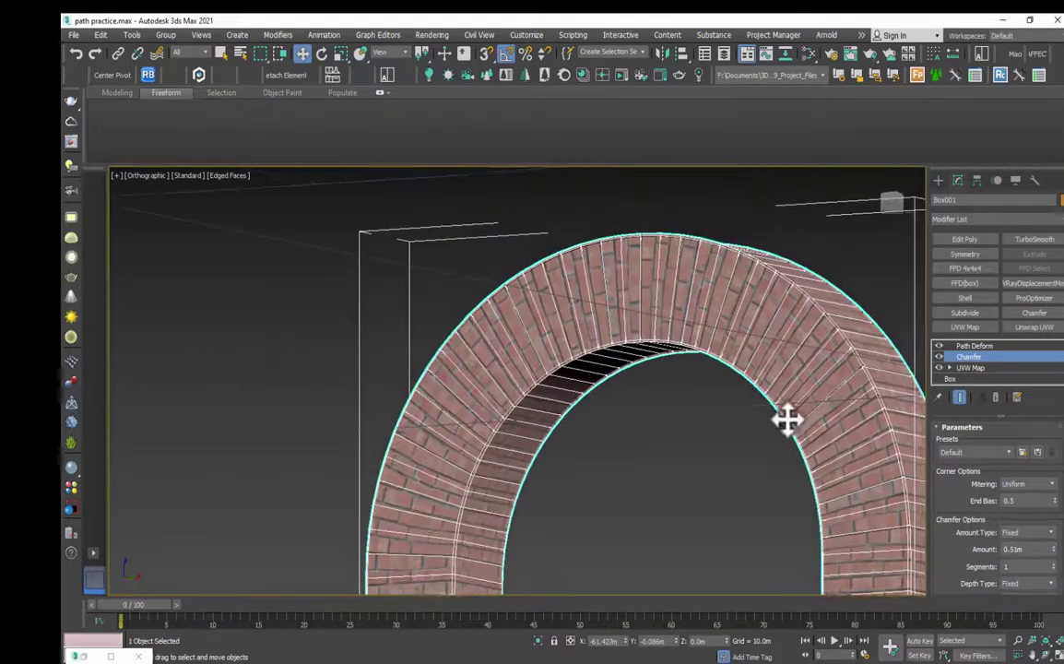
scroll(691, 232, "up", 3)
scroll(710, 263, "up", 3)
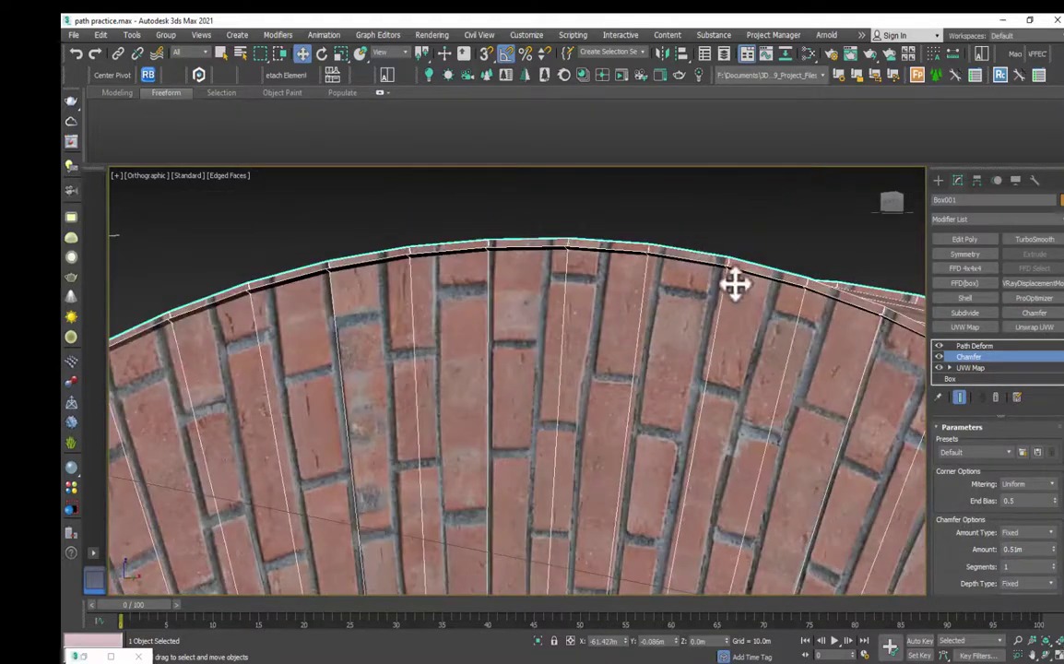
- Set the Chamfer modifier's segments to 2 and check the rounded edge on top of the arch
left_click(1054, 564)
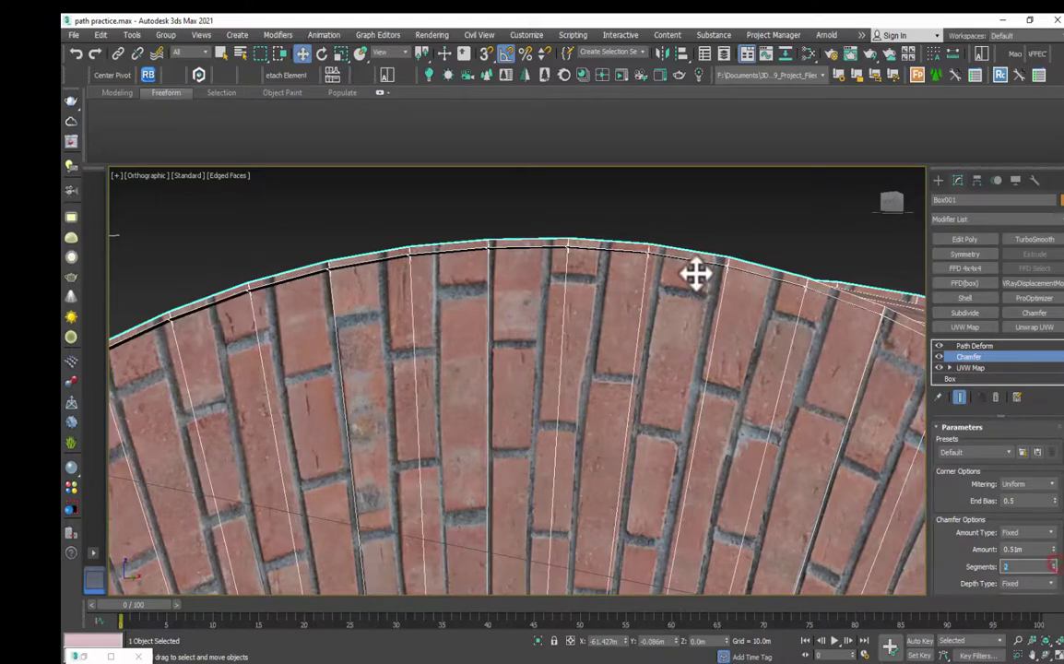
scroll(696, 274, "down", 5)
middle_click_drag(695, 274, 683, 338, "alt")
scroll(662, 415, "up", 3)
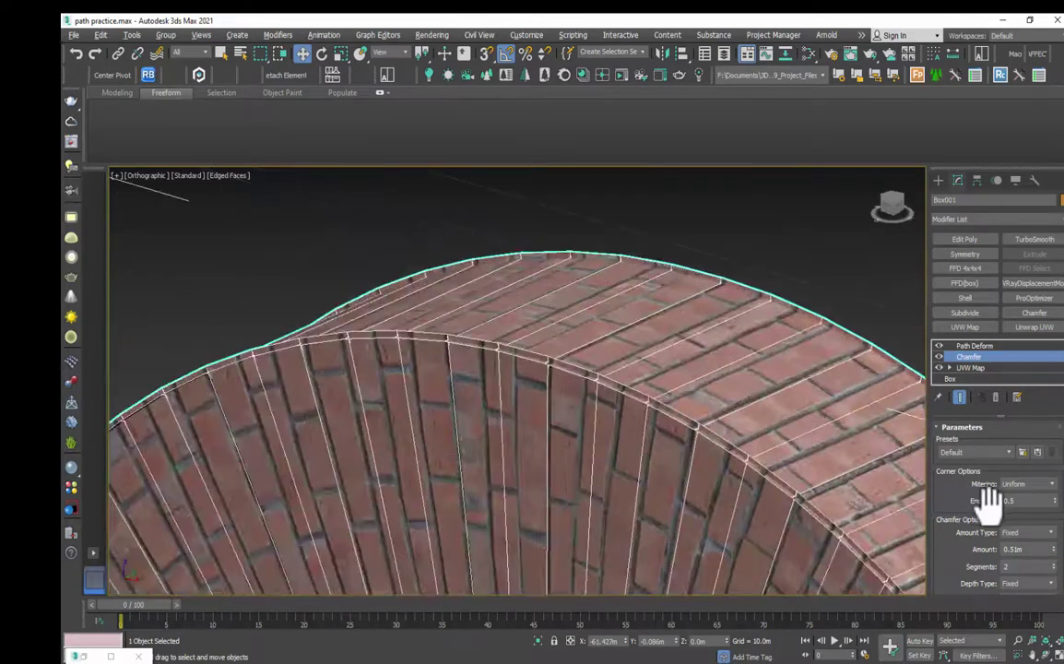
- Try chamfer amounts of 0 and 0.1 m on the arch edges, and settle on 0.01 m
mouse_move(1054, 550)
left_mouse_down()
mouse_move(1055, 613)
mouse_move(1054, 532)
mouse_move(1054, 569)
left_mouse_up()
scroll(709, 475, "up", 2)
middle_click_drag(710, 474, 701, 385)
scroll(700, 384, "up", 5)
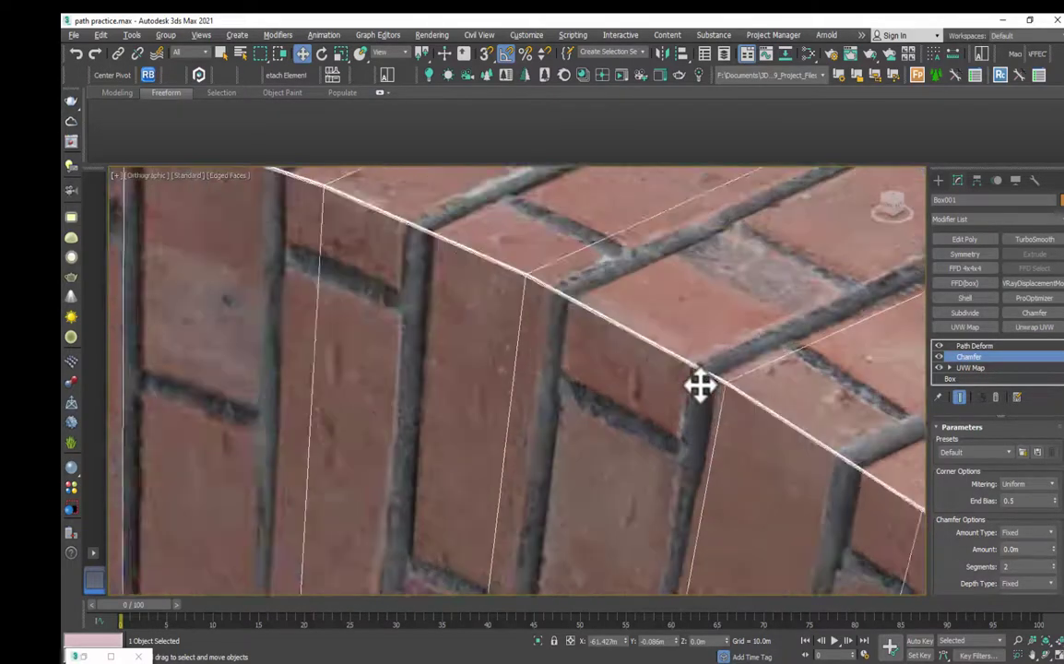
left_click(1029, 547)
type("0.1")
key("Return")
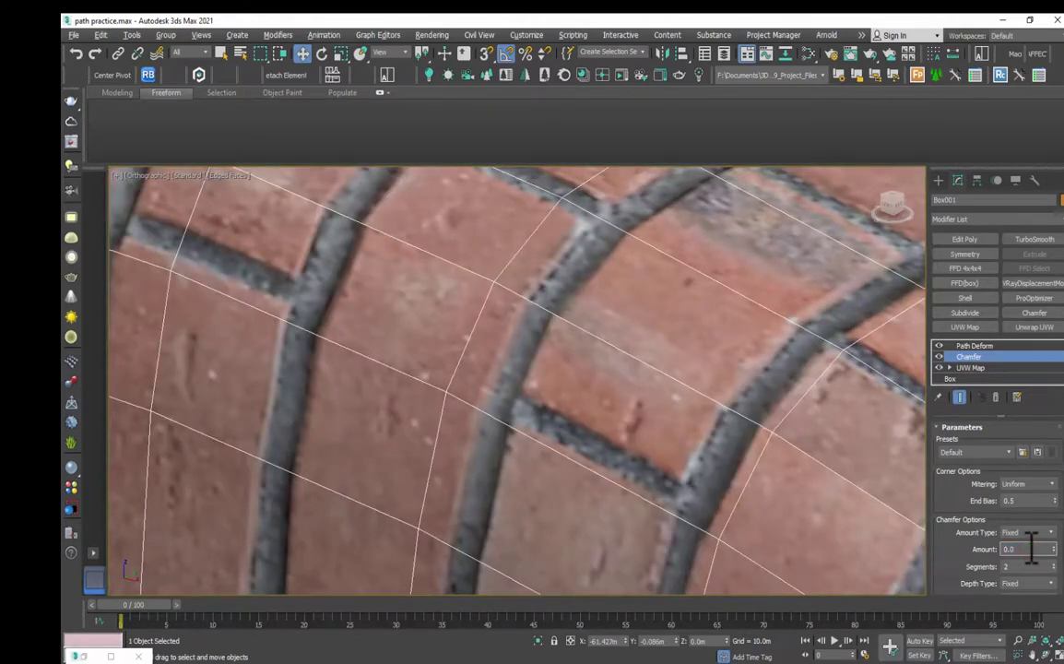
type("0.01")
left_click(1029, 568)
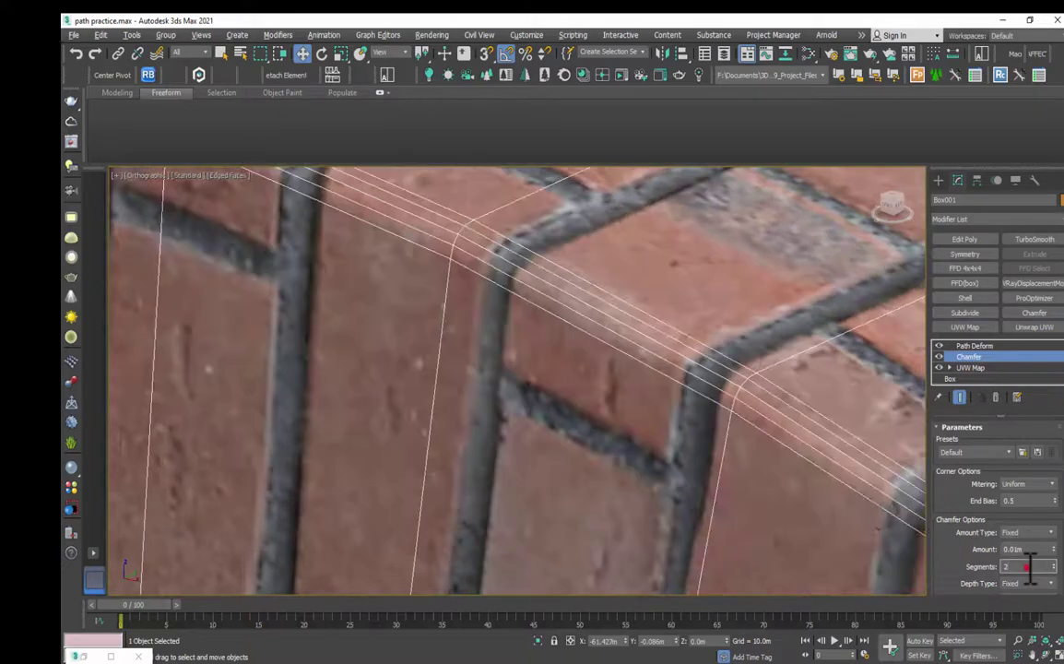
- Examine the chamfered edges along the inner and outer curves of the arch
scroll(603, 309, "down", 10)
scroll(617, 369, "up", 10)
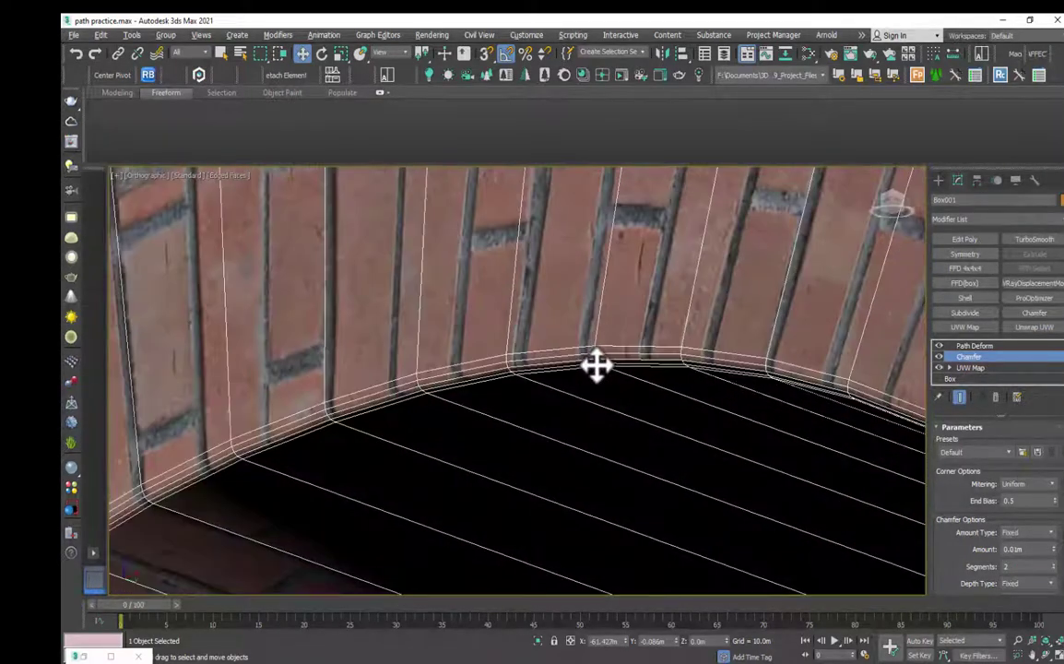
scroll(596, 366, "down", 4)
middle_click_drag(596, 366, 706, 378, "alt")
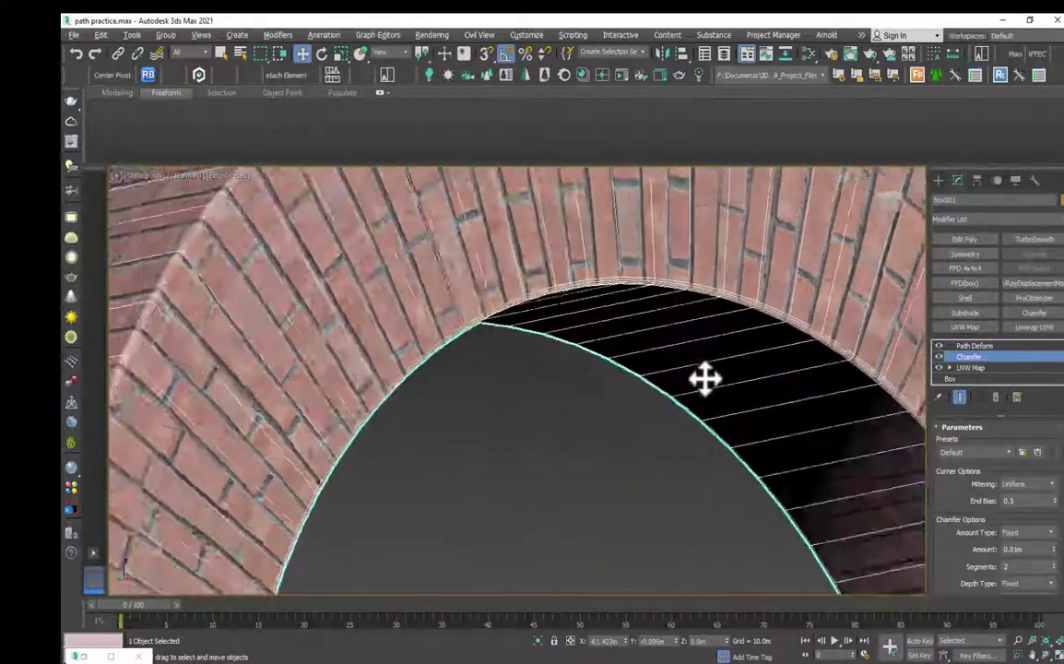
scroll(705, 378, "down", 2)
middle_click_drag(653, 290, 667, 435)
middle_click_drag(551, 205, 567, 285)
scroll(564, 286, "up", 6)
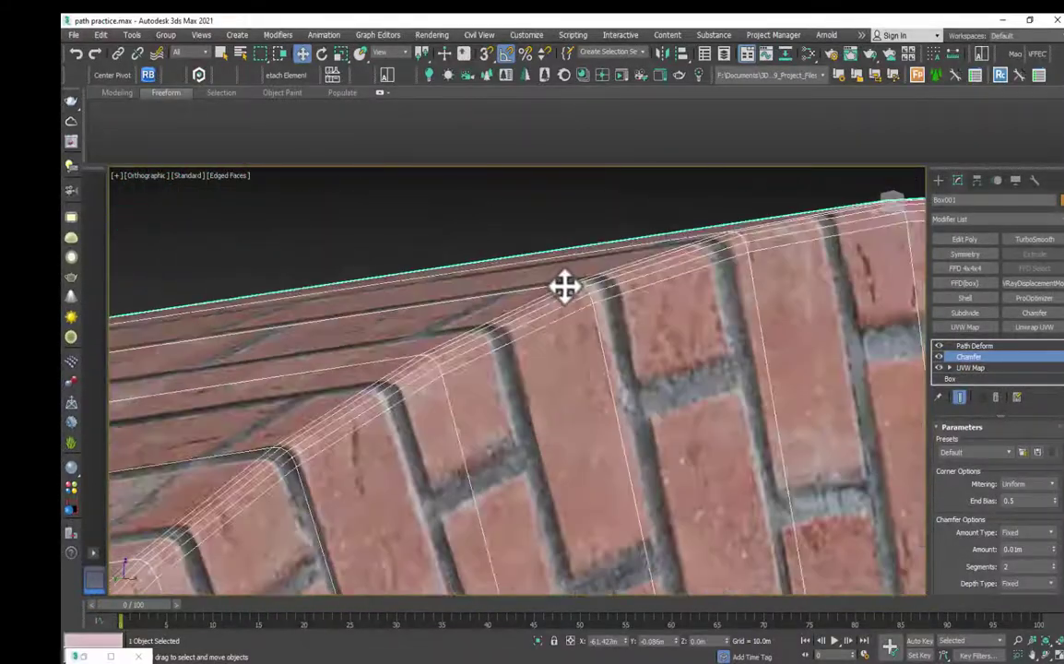
scroll(564, 286, "down", 6)
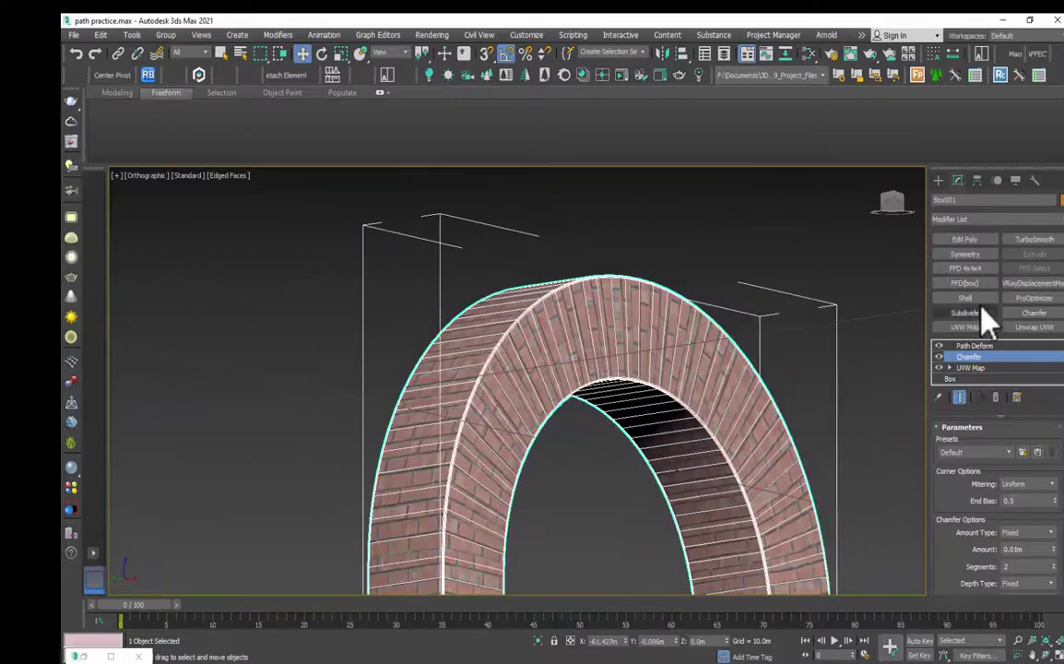
- Add a TurboSmooth modifier between Chamfer and Path Deform and inspect the denser arch mesh
left_click(1034, 238)
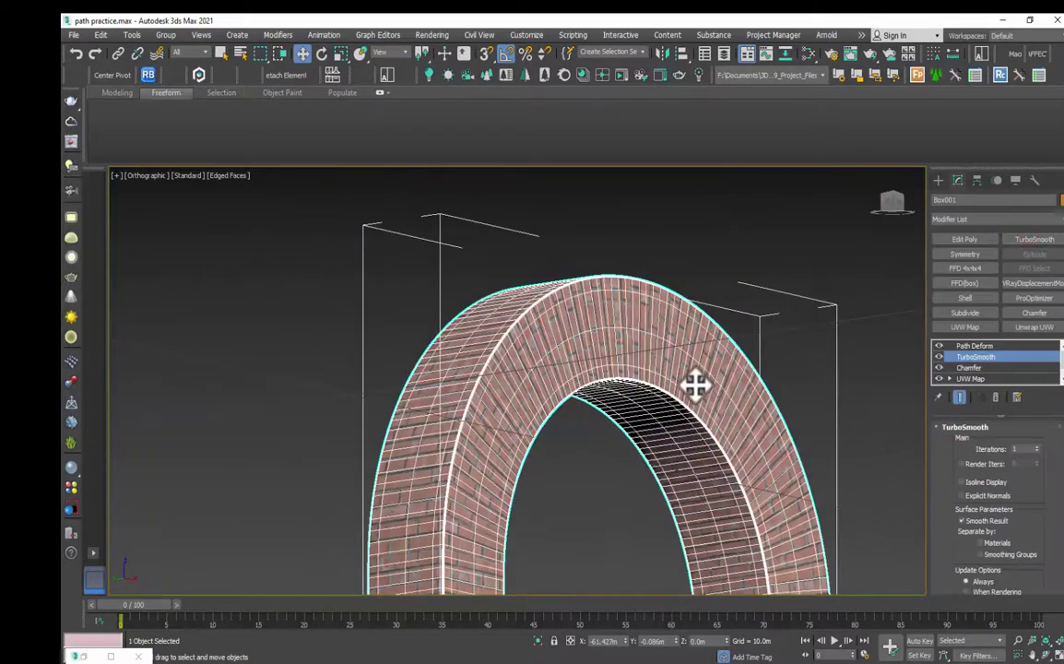
scroll(648, 387, "up", 3)
scroll(588, 385, "down", 2)
middle_click_drag(588, 385, 672, 392, "alt")
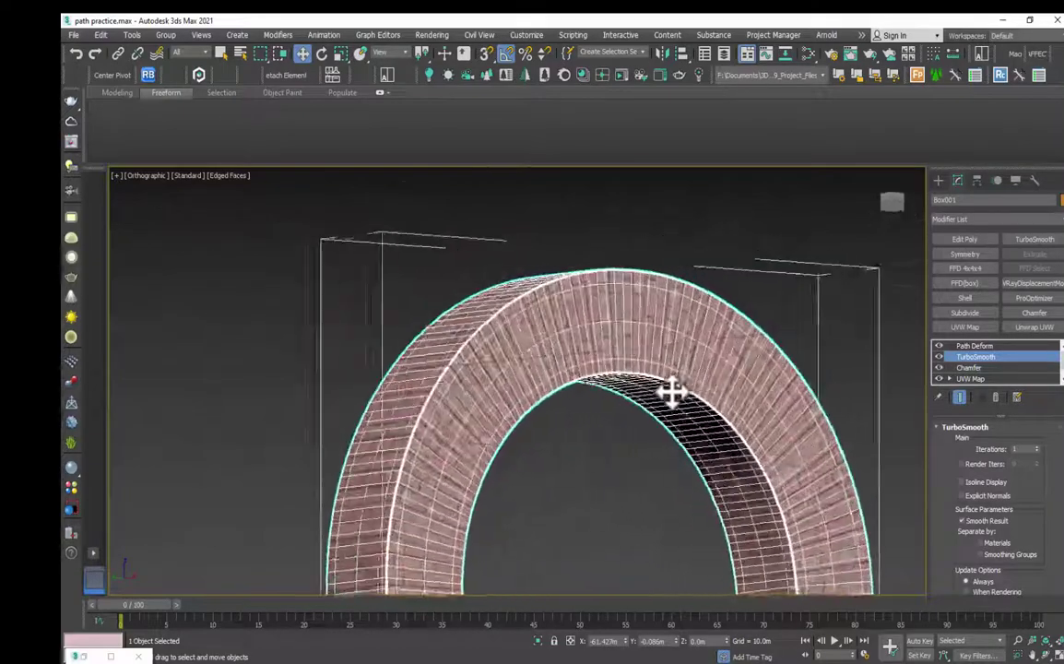
scroll(636, 337, "up", 3)
middle_click_drag(673, 355, 709, 338, "alt")
middle_click_drag(669, 404, 669, 341)
scroll(669, 340, "down", 2)
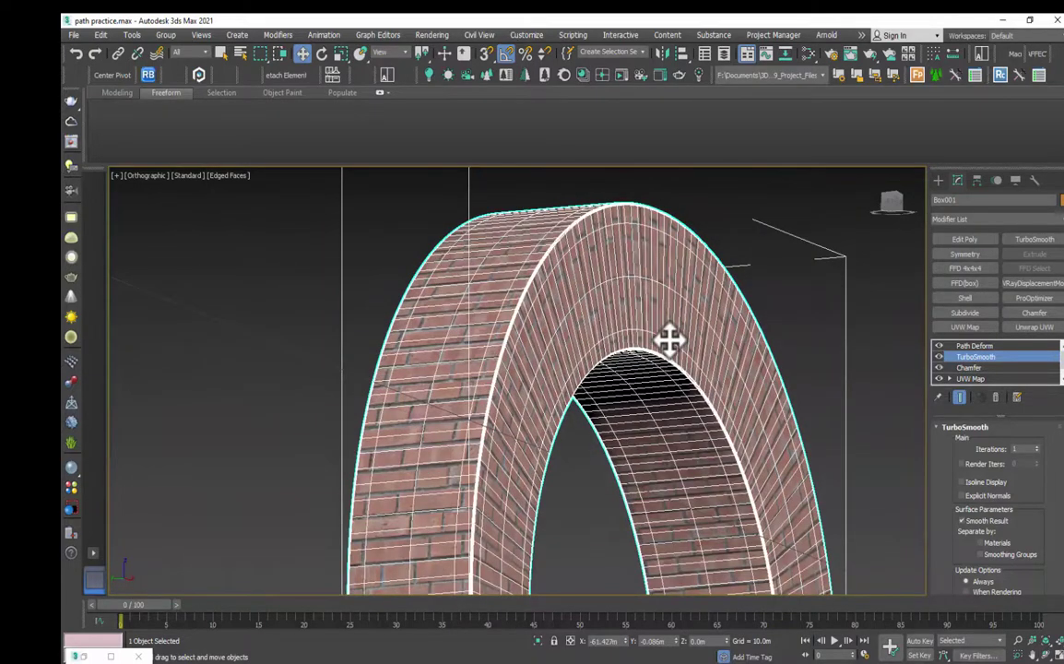
- Add a VRayDisplacementMod above TurboSmooth and use the displacement bitmap of Bricks02_6K as its instanced texmap, then minimize the material editor
left_click(1034, 284)
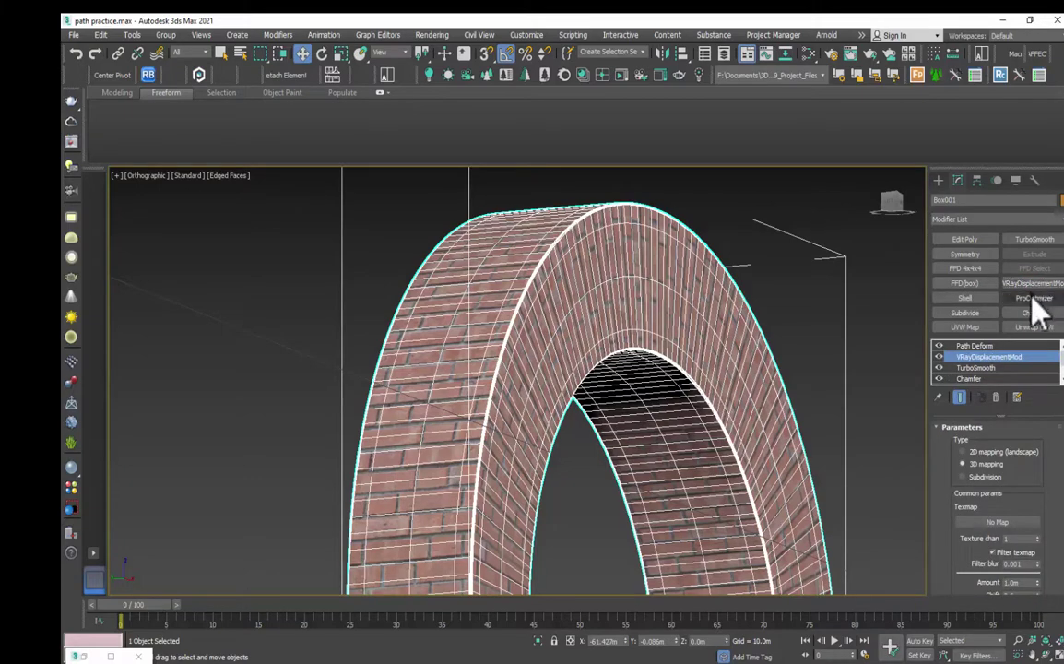
key("m")
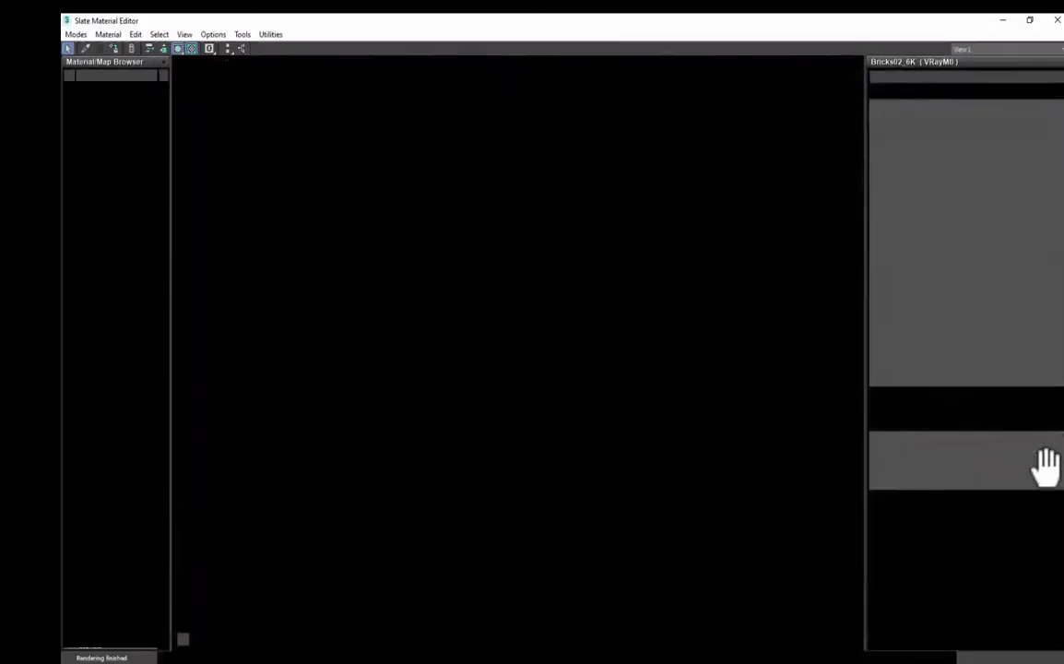
left_click(1030, 20)
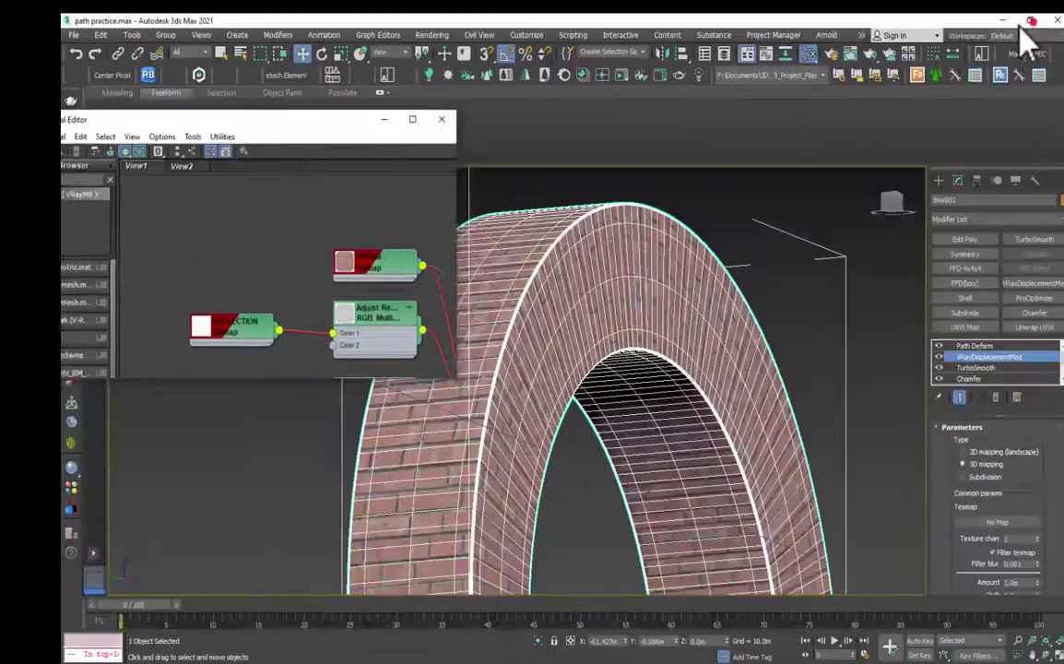
middle_click_drag(214, 277, 167, 219)
scroll(227, 321, "down", 1)
middle_click_drag(226, 323, 197, 245)
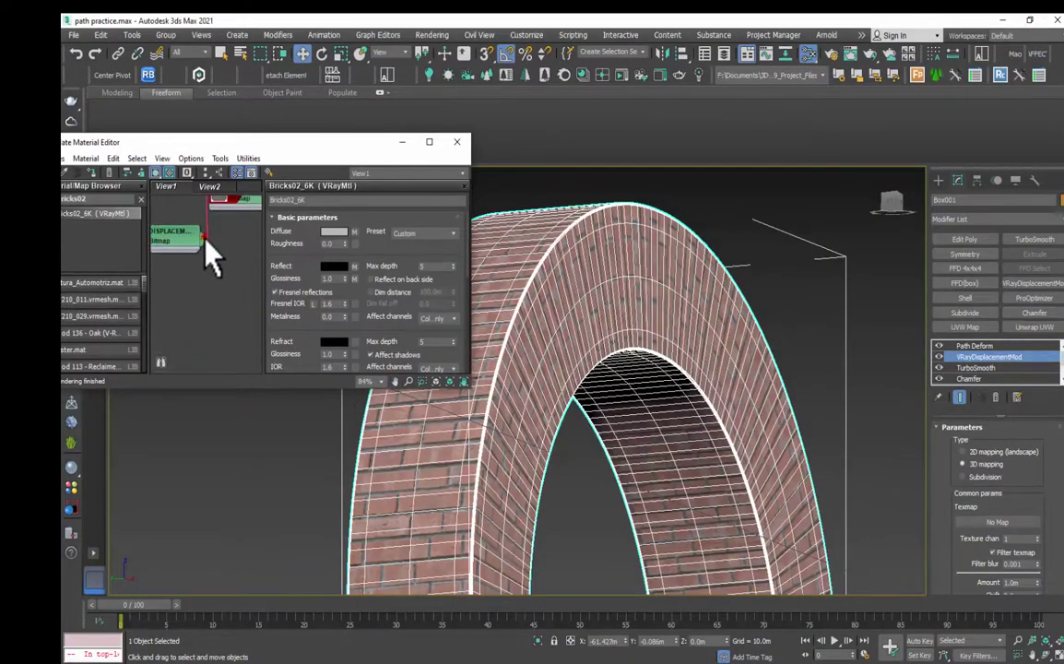
left_click_drag(204, 239, 996, 522)
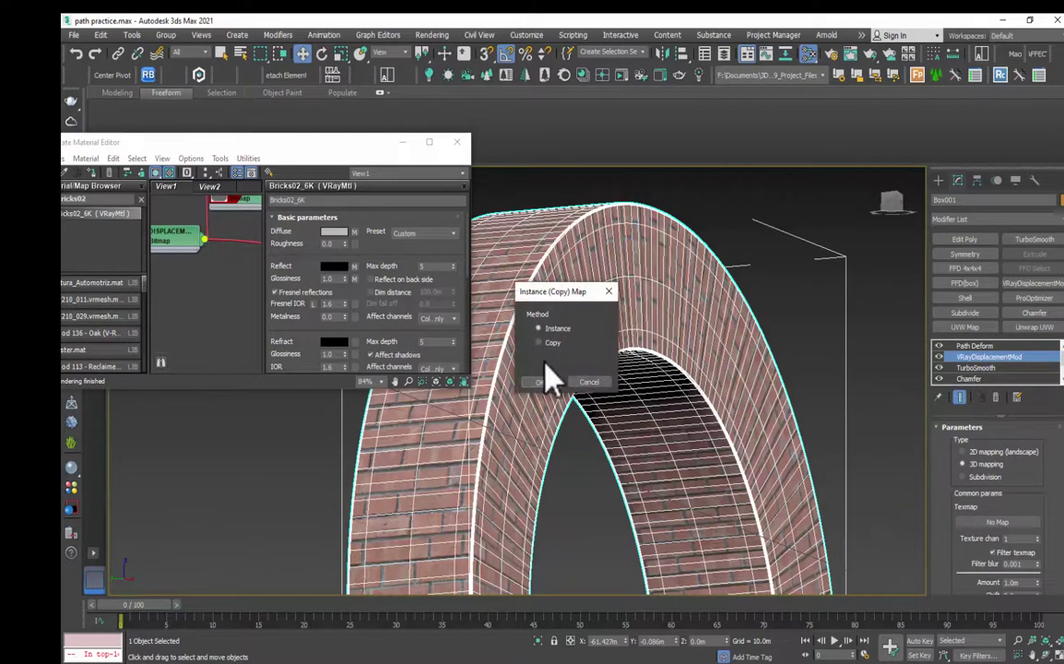
left_click(487, 345)
left_click(403, 142)
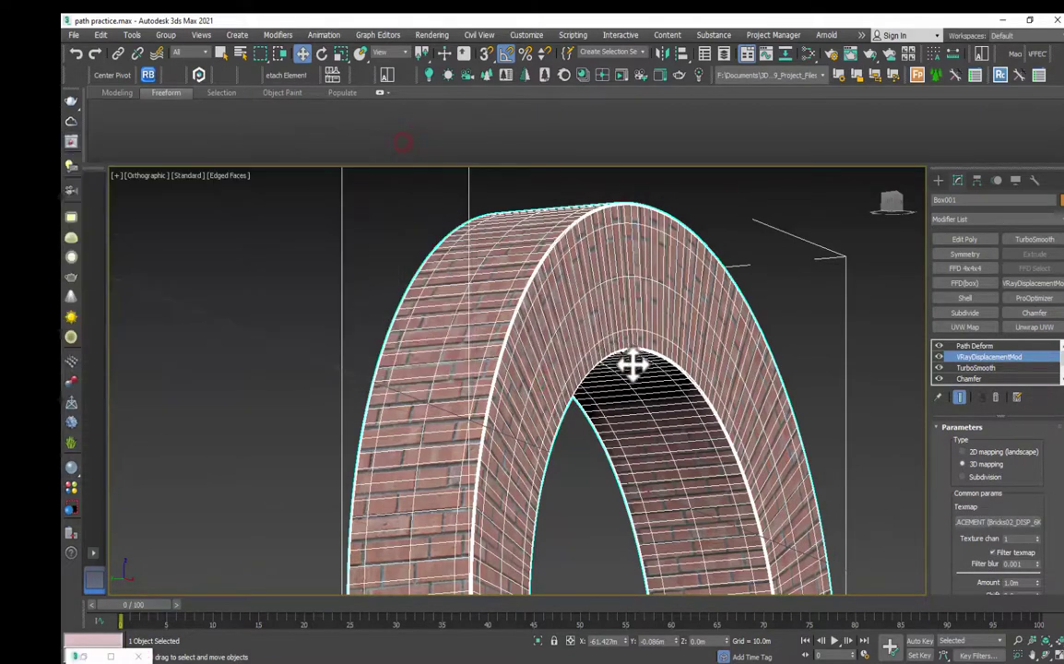
- Inspect the arch as a whole and up close, and frame its curved top in the viewport
middle_click_drag(645, 402, 599, 426)
scroll(627, 365, "down", 2)
scroll(623, 386, "down", 5)
scroll(599, 337, "up", 4)
scroll(670, 408, "up", 3)
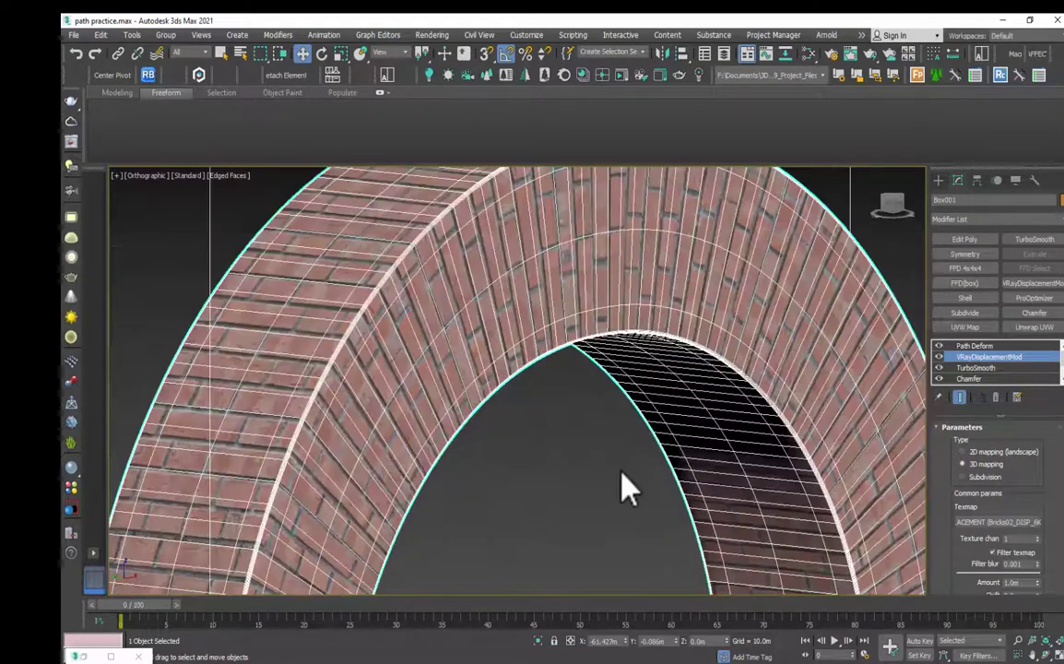
scroll(620, 487, "down", 3)
middle_click_drag(620, 487, 634, 470)
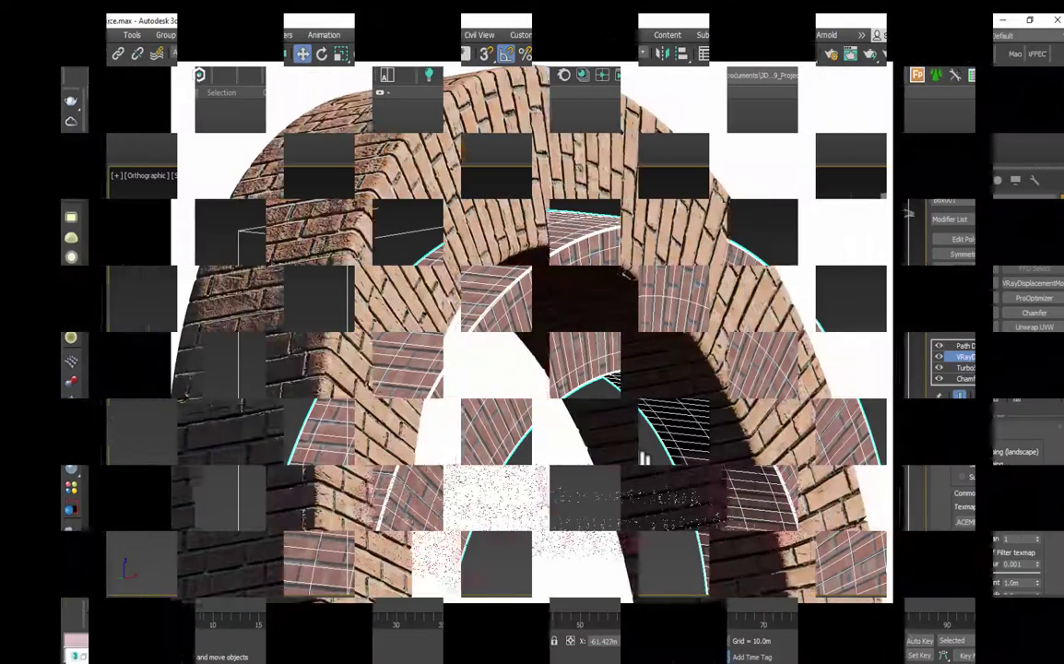